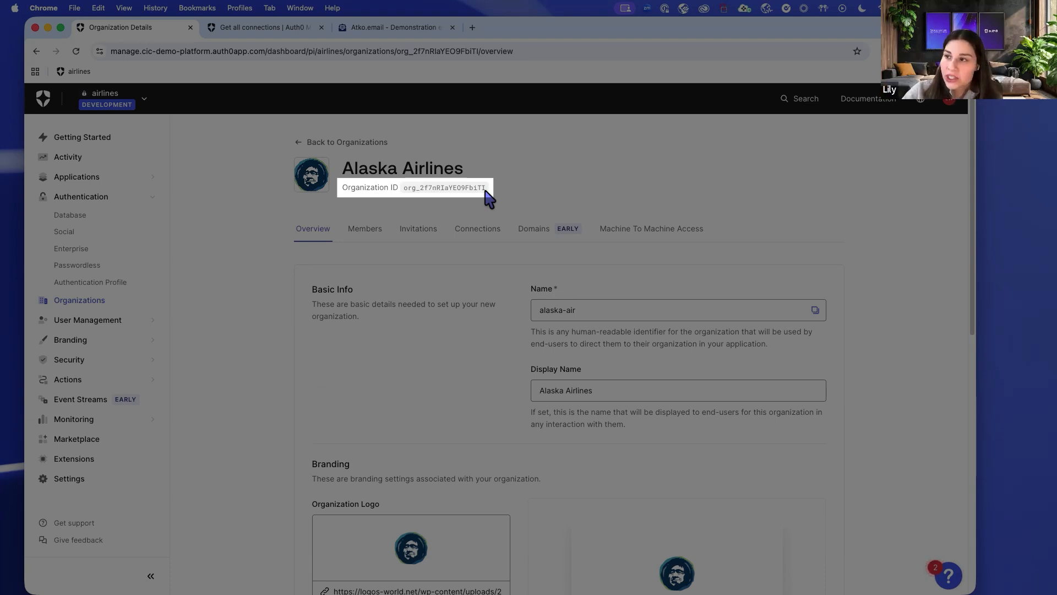
{"action": "left_click_drag", "start_coordinate": [411, 189], "coordinate": [497, 203]}
{"action": "left_click", "coordinate": [407, 188]}
{"action": "left_click", "coordinate": [392, 191]}
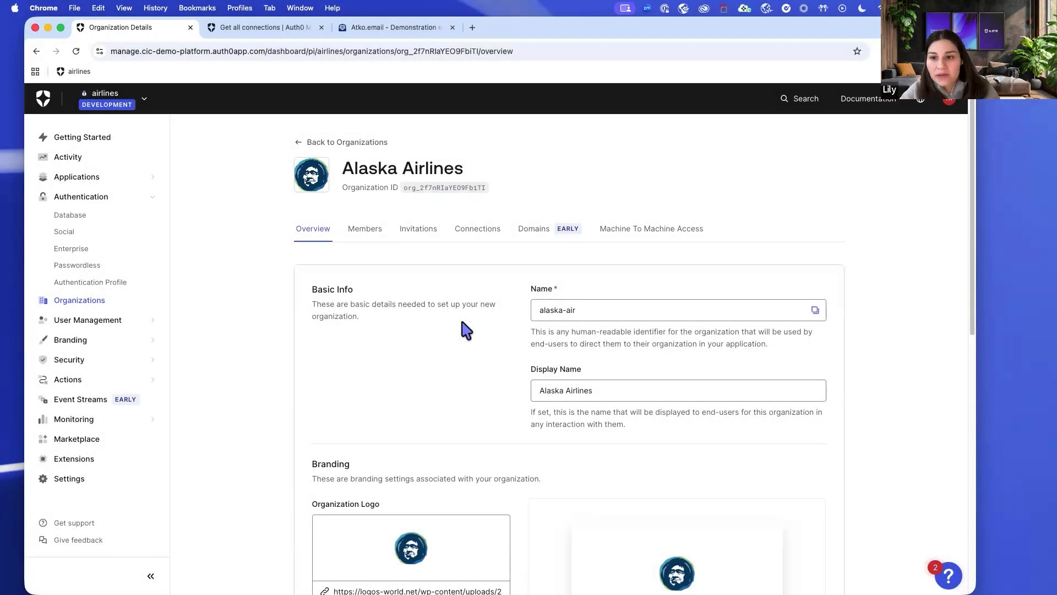
{"action": "scroll", "coordinate": [466, 329], "scroll_direction": "down", "scroll_amount": 2}
{"action": "scroll", "coordinate": [465, 329], "scroll_direction": "down", "scroll_amount": 6}
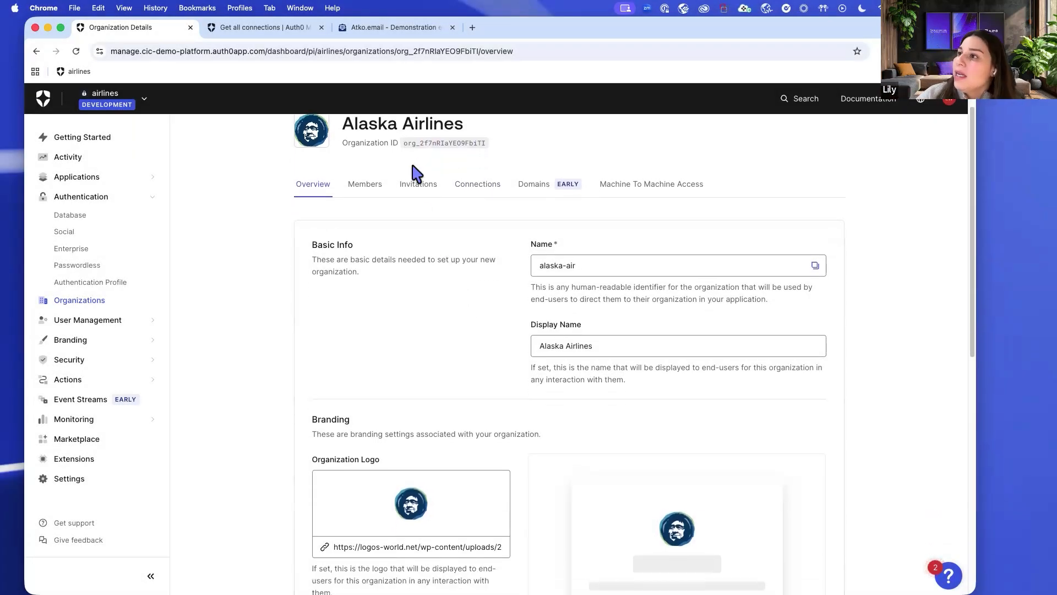
{"action": "scroll", "coordinate": [391, 280], "scroll_direction": "down", "scroll_amount": 1}
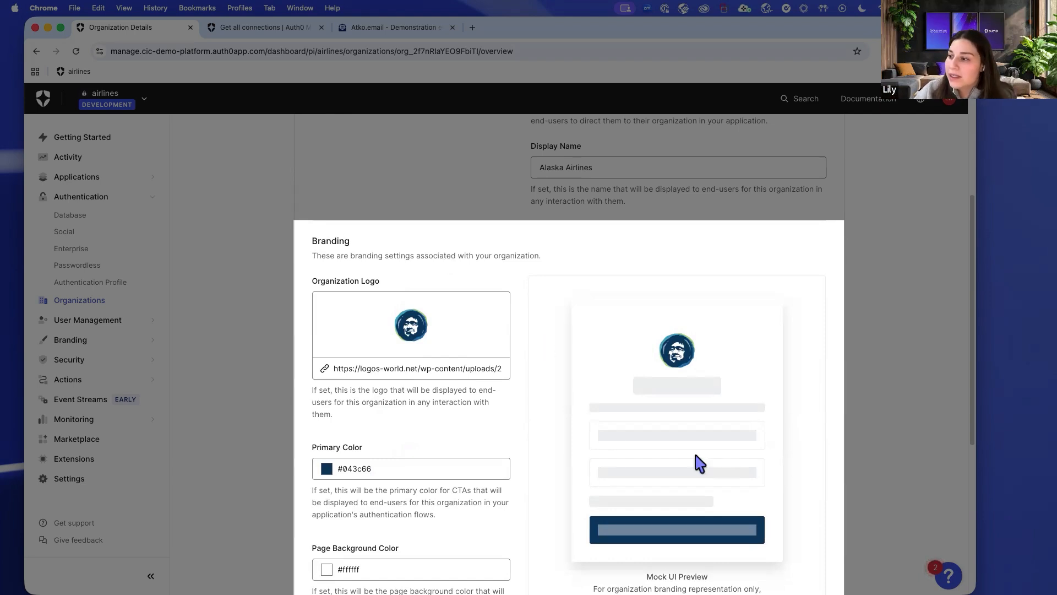
{"action": "scroll", "coordinate": [691, 456], "scroll_direction": "down", "scroll_amount": 1}
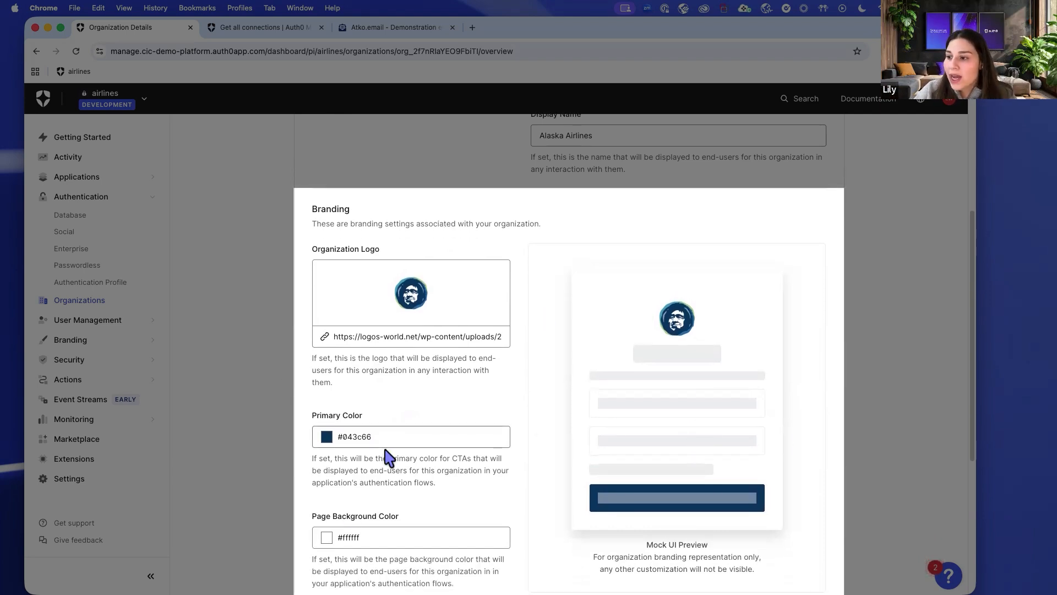
{"action": "scroll", "coordinate": [366, 319], "scroll_direction": "down", "scroll_amount": 1}
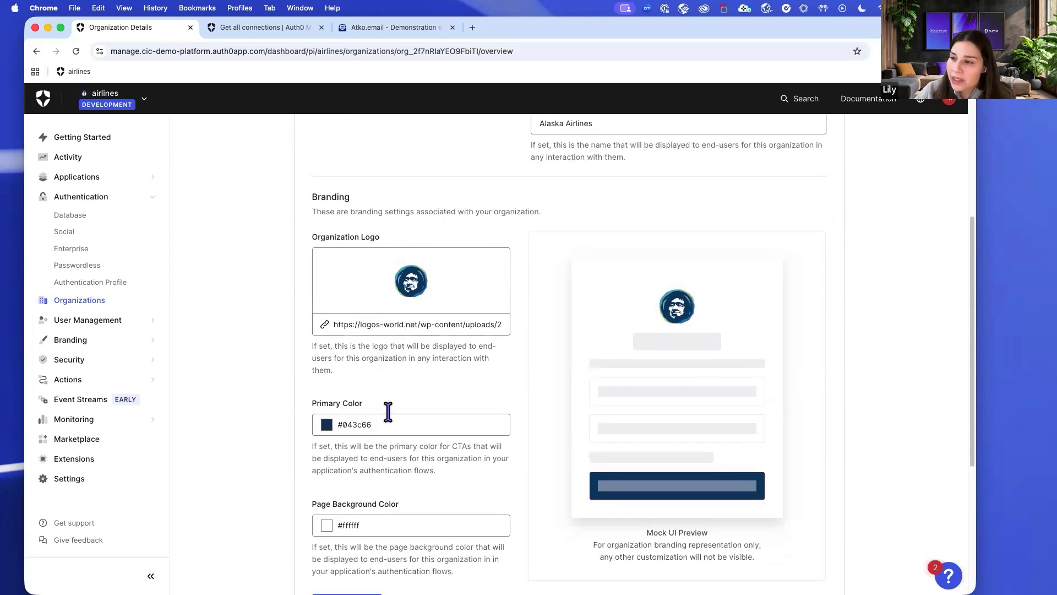
{"action": "scroll", "coordinate": [312, 210], "scroll_direction": "down", "scroll_amount": 1}
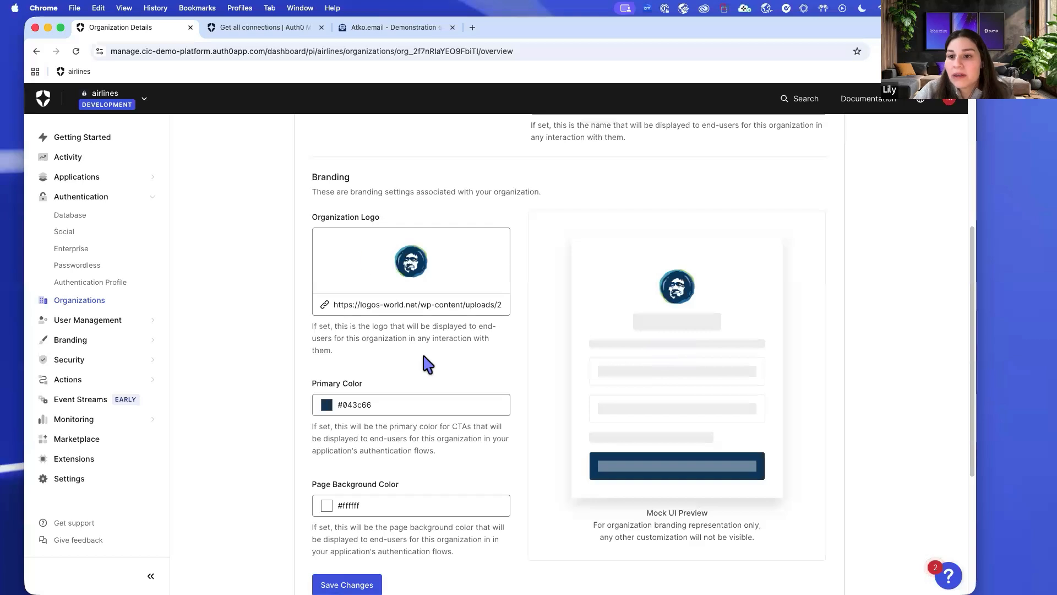
{"action": "scroll", "coordinate": [538, 354], "scroll_direction": "down", "scroll_amount": 3}
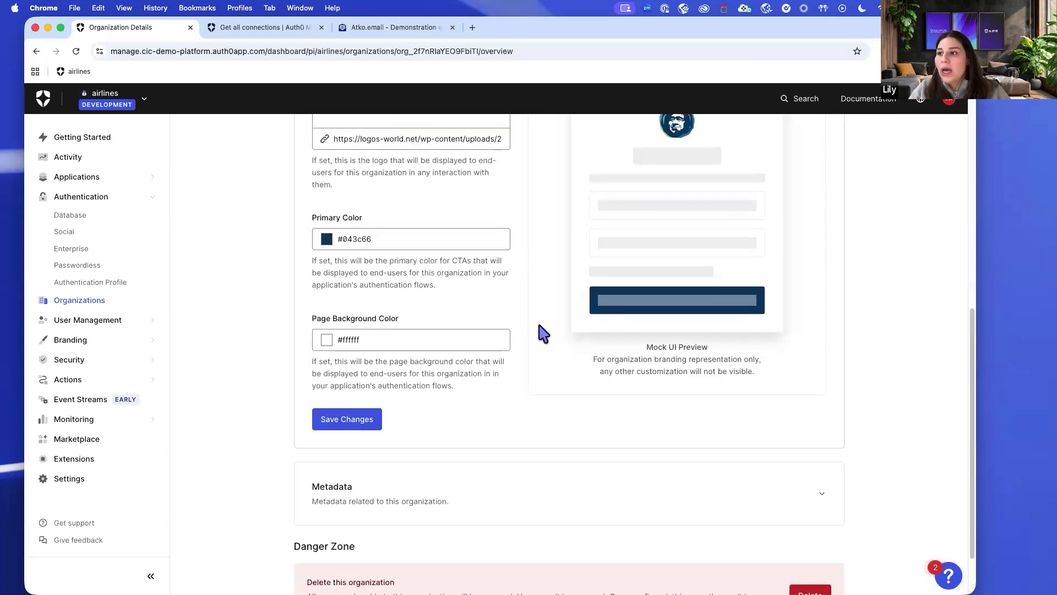
{"action": "scroll", "coordinate": [564, 371], "scroll_direction": "down", "scroll_amount": 1}
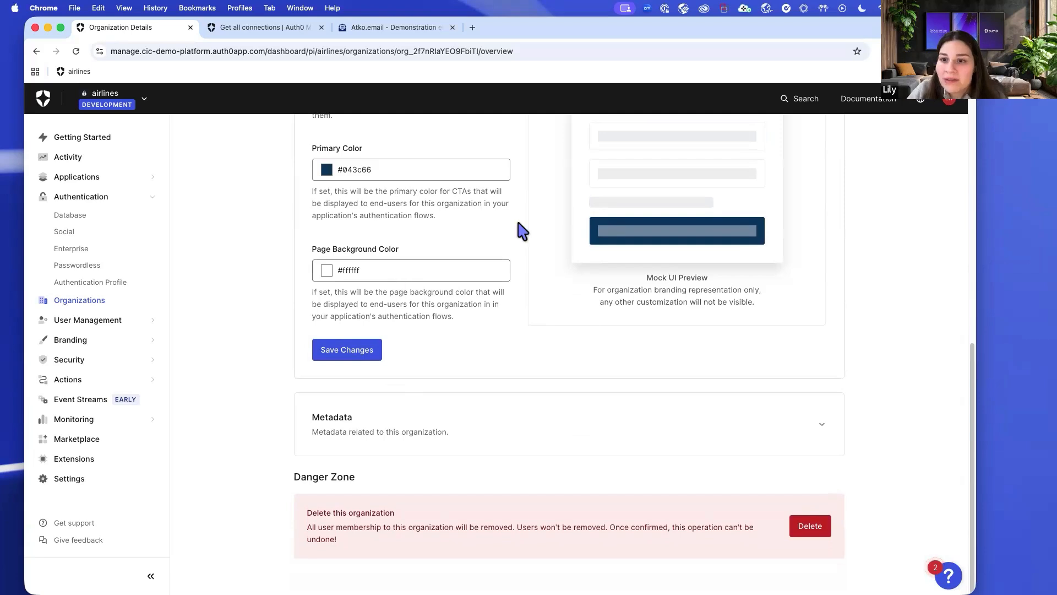
{"action": "scroll", "coordinate": [556, 281], "scroll_direction": "up", "scroll_amount": 1}
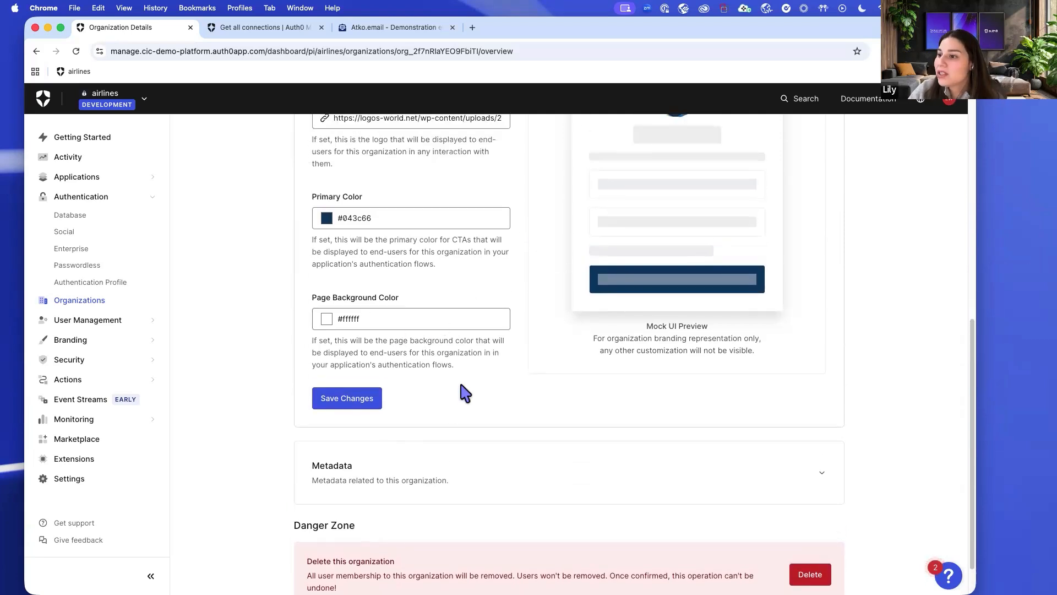
{"action": "scroll", "coordinate": [466, 392], "scroll_direction": "up", "scroll_amount": 8}
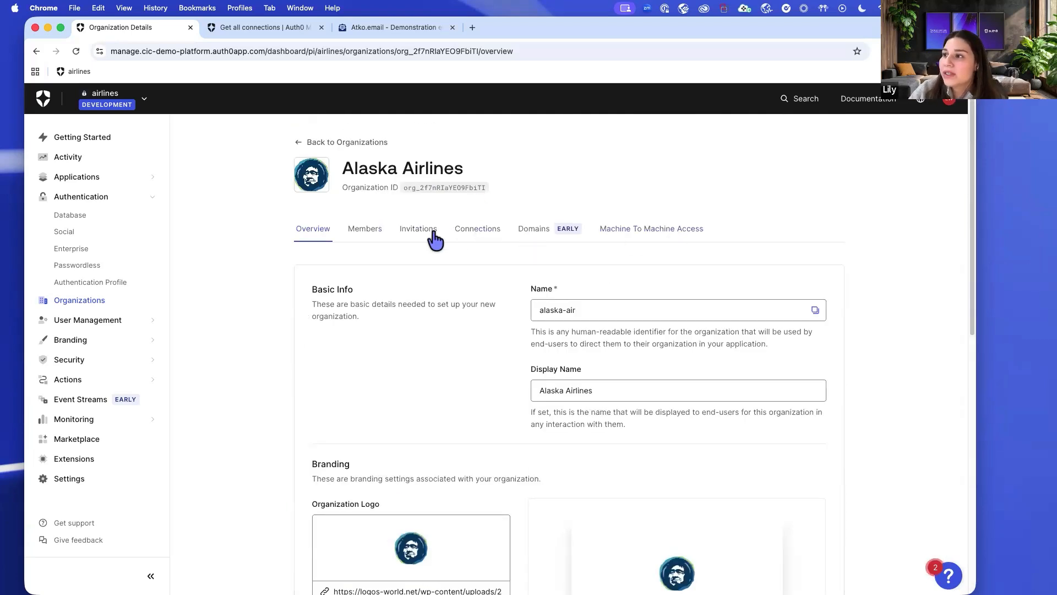
Check Alaska Airlines' expired invitation, then list its enabled connections: airline-users, google-oauth2, Hooli-Azure-AD.
{"action": "left_click", "coordinate": [433, 234]}
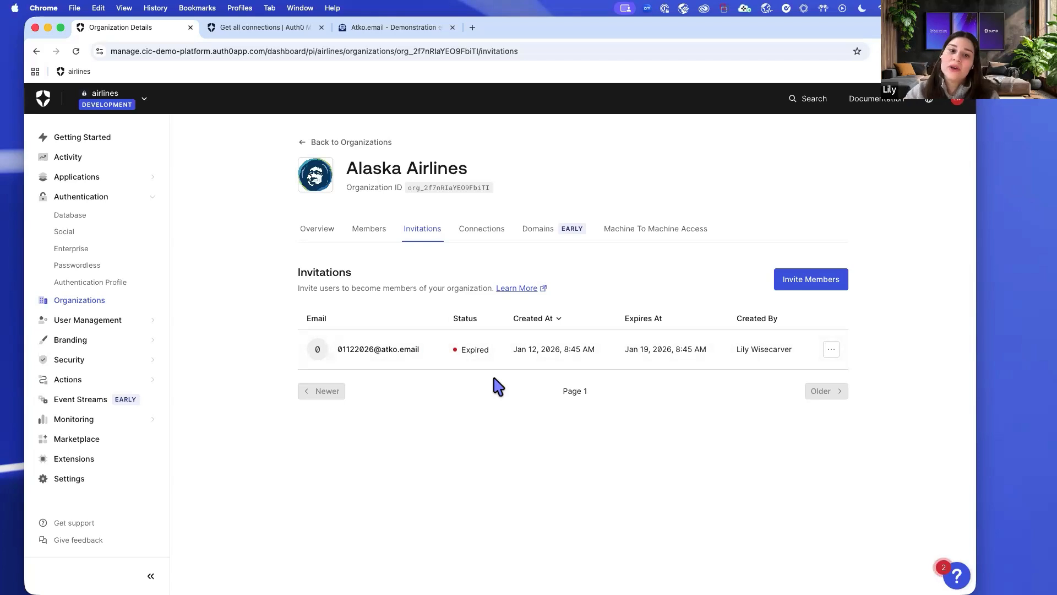
{"action": "left_click", "coordinate": [474, 245]}
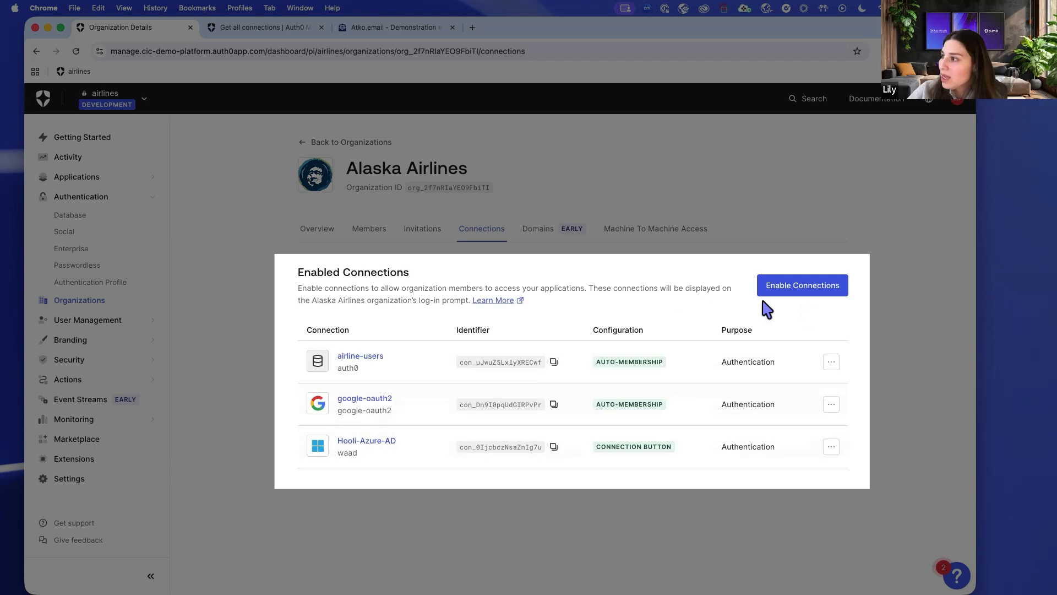
Abandon enabling another Alaska Airlines connection and return to the Organizations list.
{"action": "left_click", "coordinate": [802, 290]}
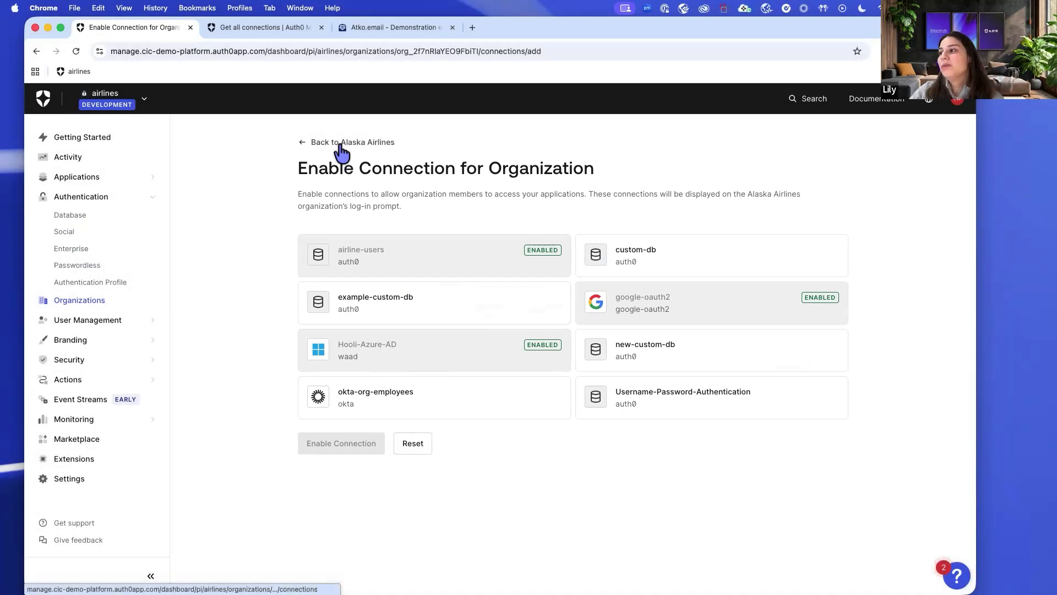
{"action": "left_click", "coordinate": [341, 144]}
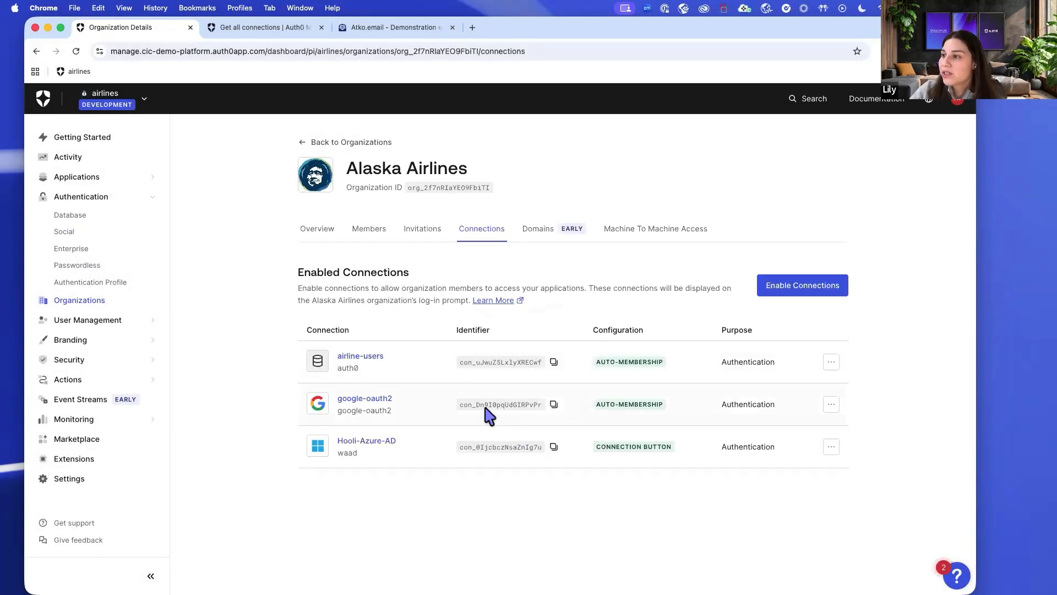
{"action": "left_click_drag", "start_coordinate": [339, 170], "coordinate": [359, 145]}
{"action": "left_click", "coordinate": [360, 144]}
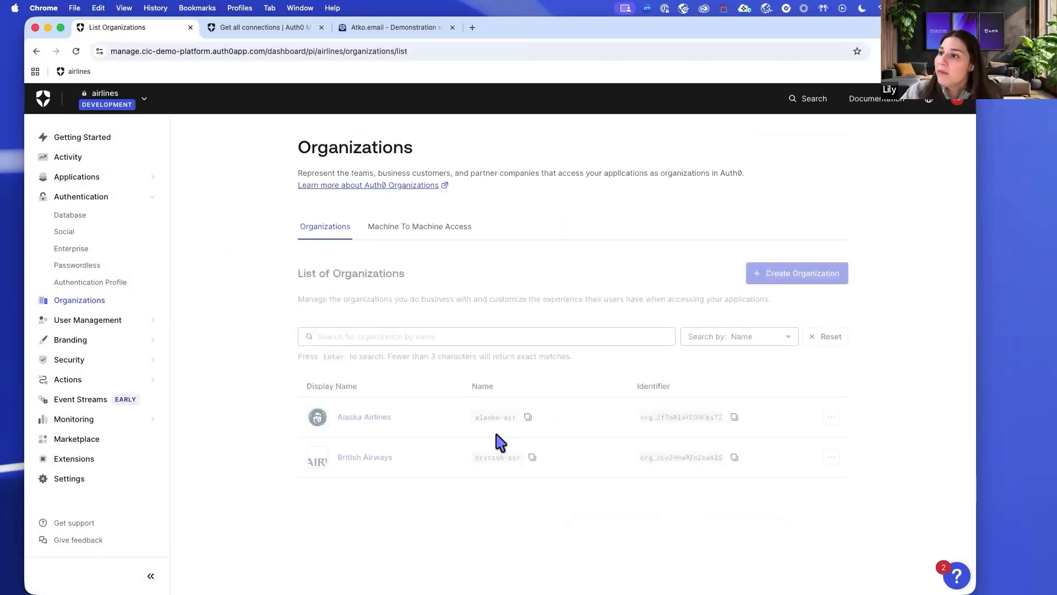
Open the airline-users connection settings under British Airways' enabled connections.
{"action": "left_click", "coordinate": [365, 460]}
{"action": "left_click", "coordinate": [475, 229]}
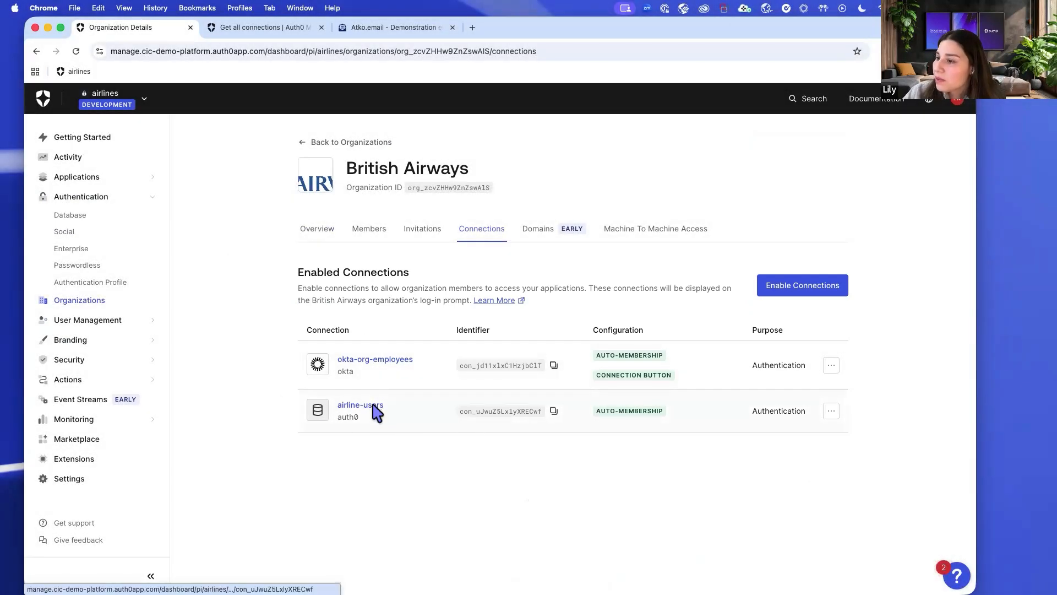
{"action": "left_click", "coordinate": [375, 407]}
Review airline-users' auto-membership and disabled signup, then return to British Airways' connections.
{"action": "scroll", "coordinate": [391, 406], "scroll_direction": "down", "scroll_amount": 1}
{"action": "scroll", "coordinate": [391, 407], "scroll_direction": "down", "scroll_amount": 3}
{"action": "scroll", "coordinate": [392, 407], "scroll_direction": "up", "scroll_amount": 3}
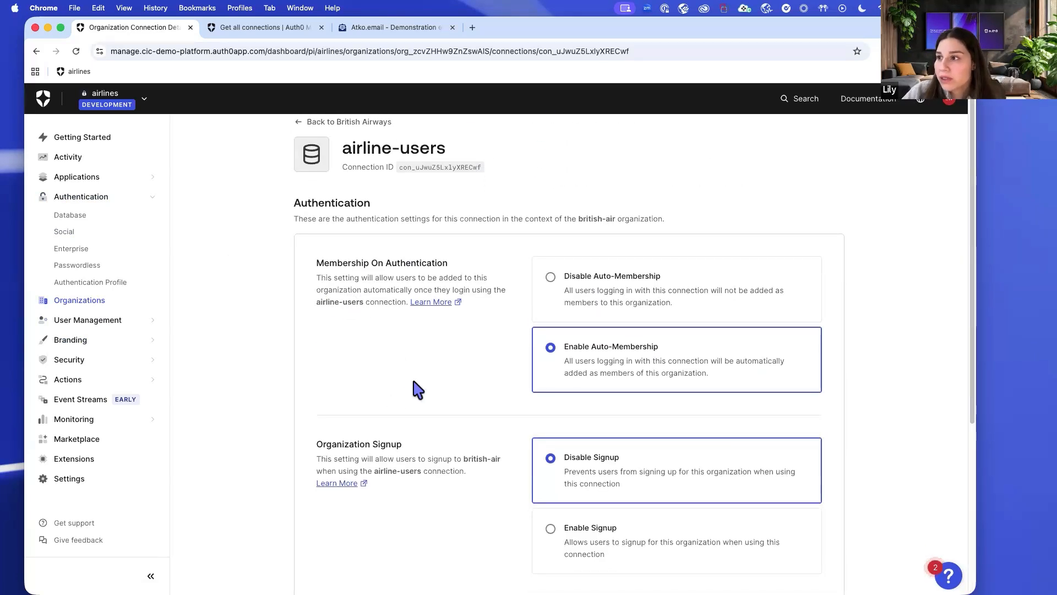
{"action": "scroll", "coordinate": [440, 377], "scroll_direction": "down", "scroll_amount": 1}
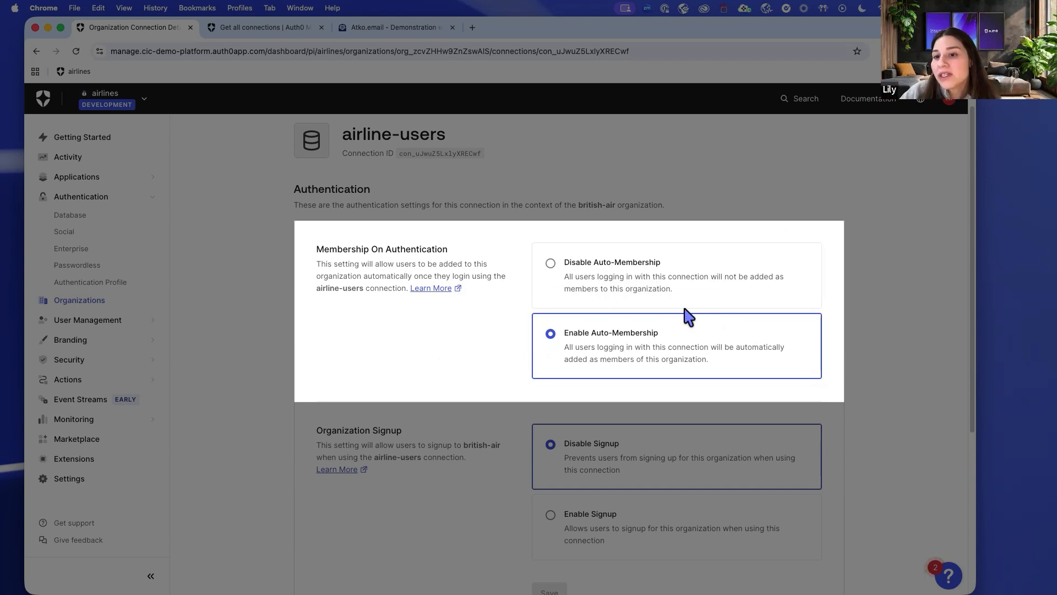
{"action": "scroll", "coordinate": [688, 317], "scroll_direction": "down", "scroll_amount": 4}
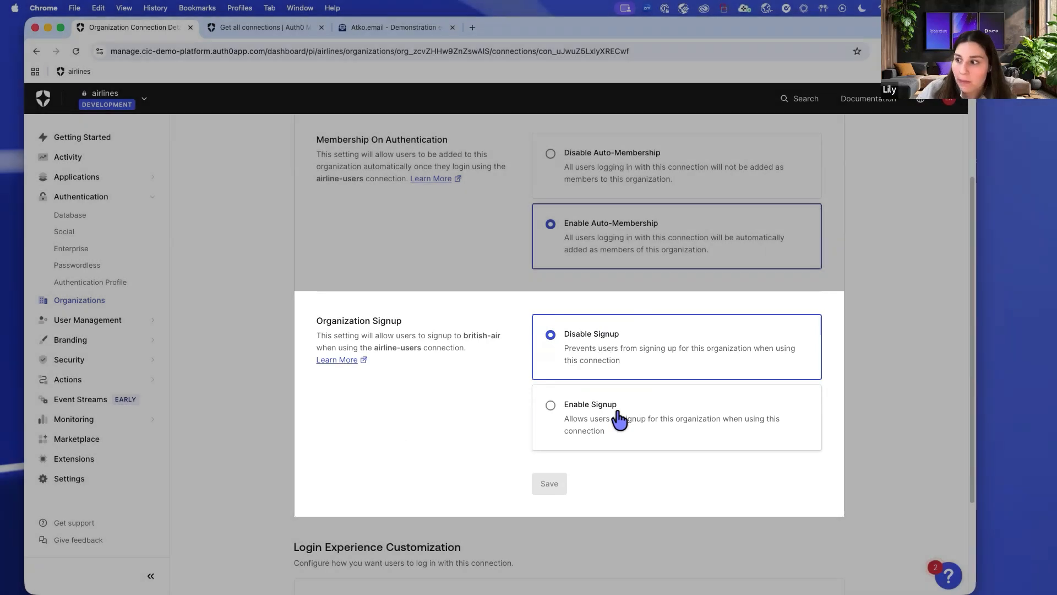
{"action": "scroll", "coordinate": [623, 417], "scroll_direction": "down", "scroll_amount": 3}
{"action": "scroll", "coordinate": [518, 321], "scroll_direction": "up", "scroll_amount": 5}
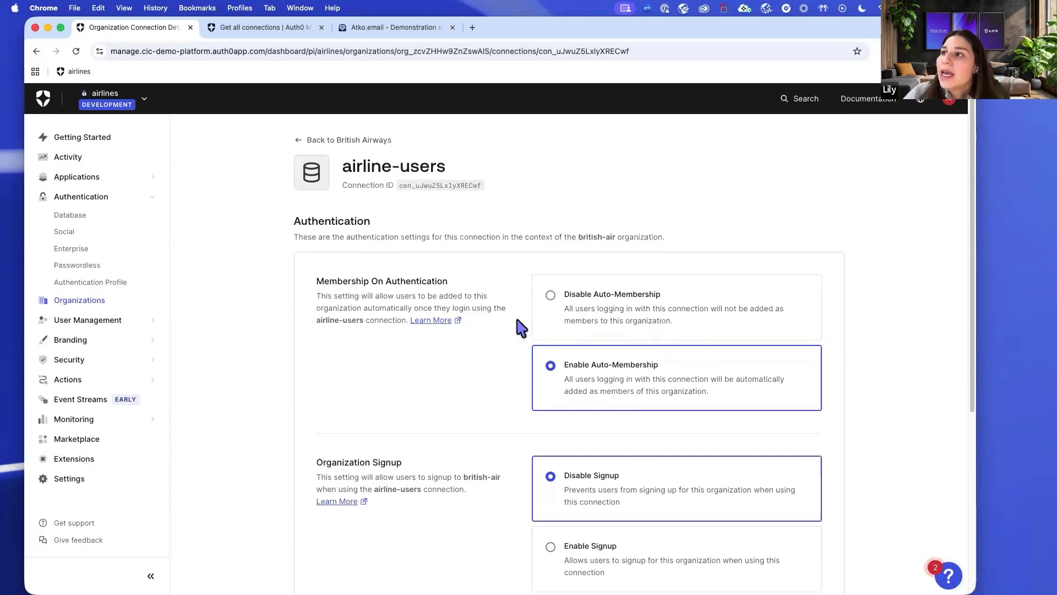
{"action": "left_click", "coordinate": [330, 140]}
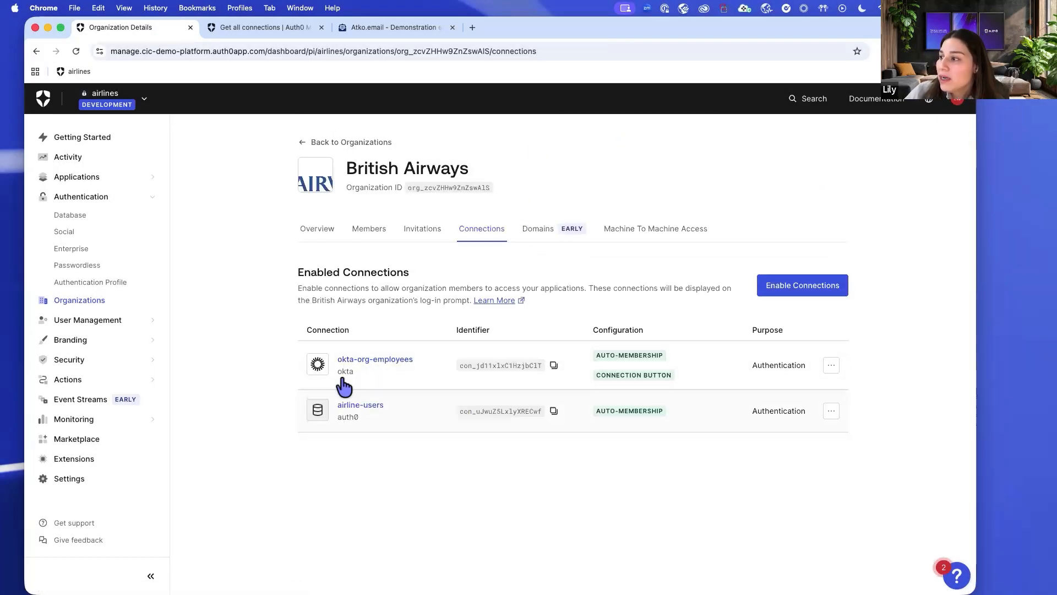
Inspect okta-org-employees settings: auto-membership enabled and display as a button checked.
{"action": "left_click", "coordinate": [385, 365]}
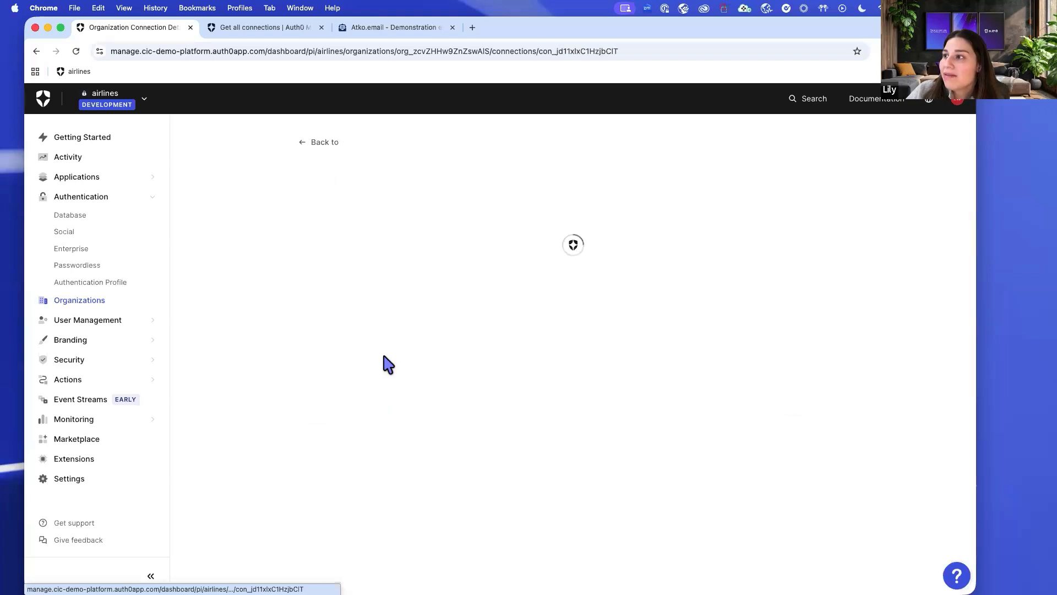
{"action": "scroll", "coordinate": [601, 331], "scroll_direction": "down", "scroll_amount": 2}
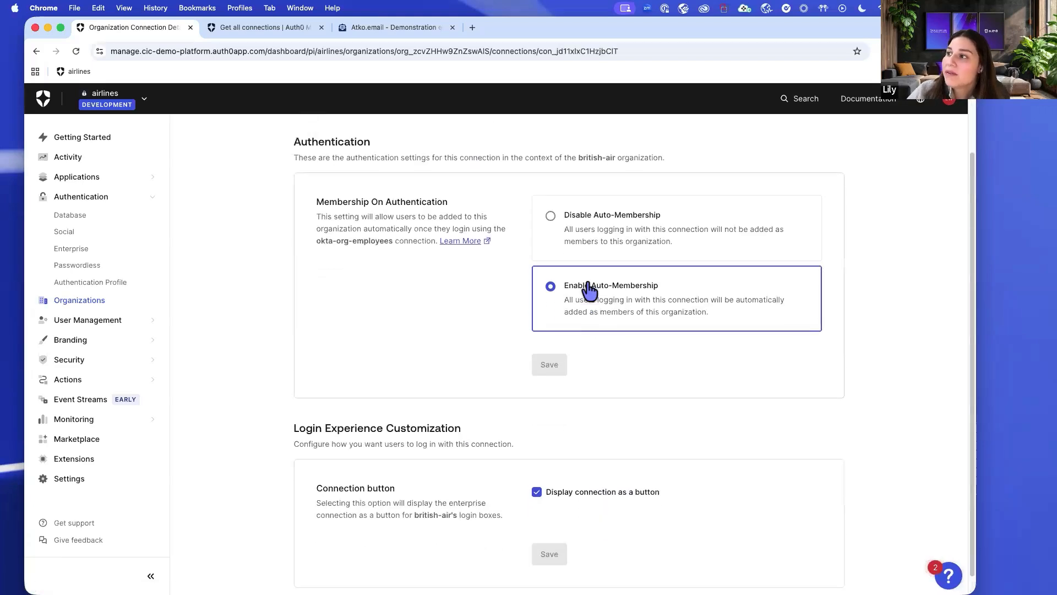
{"action": "scroll", "coordinate": [551, 292], "scroll_direction": "up", "scroll_amount": 2}
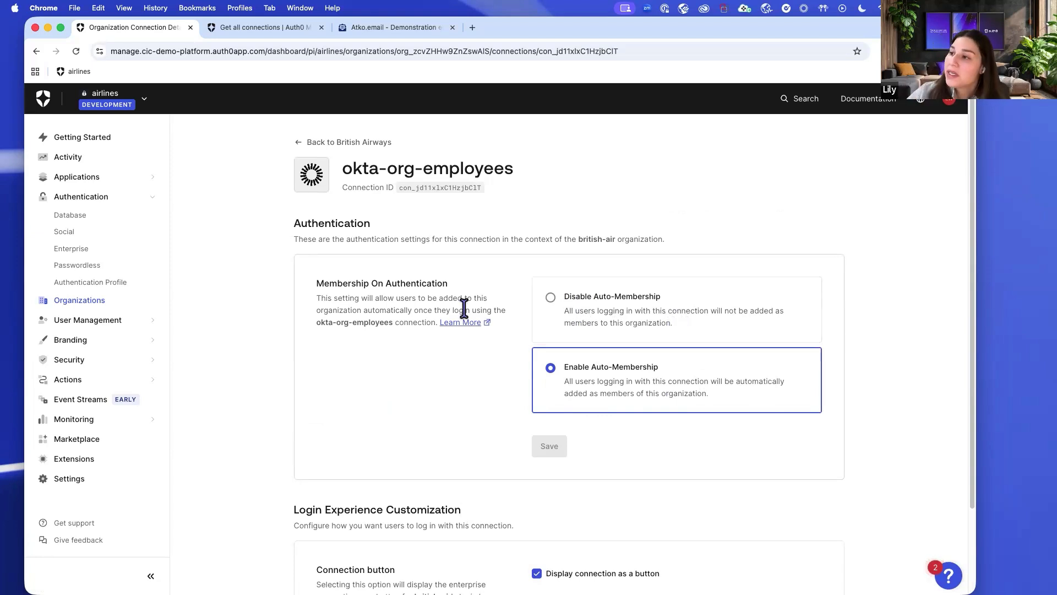
{"action": "scroll", "coordinate": [628, 210], "scroll_direction": "down", "scroll_amount": 4}
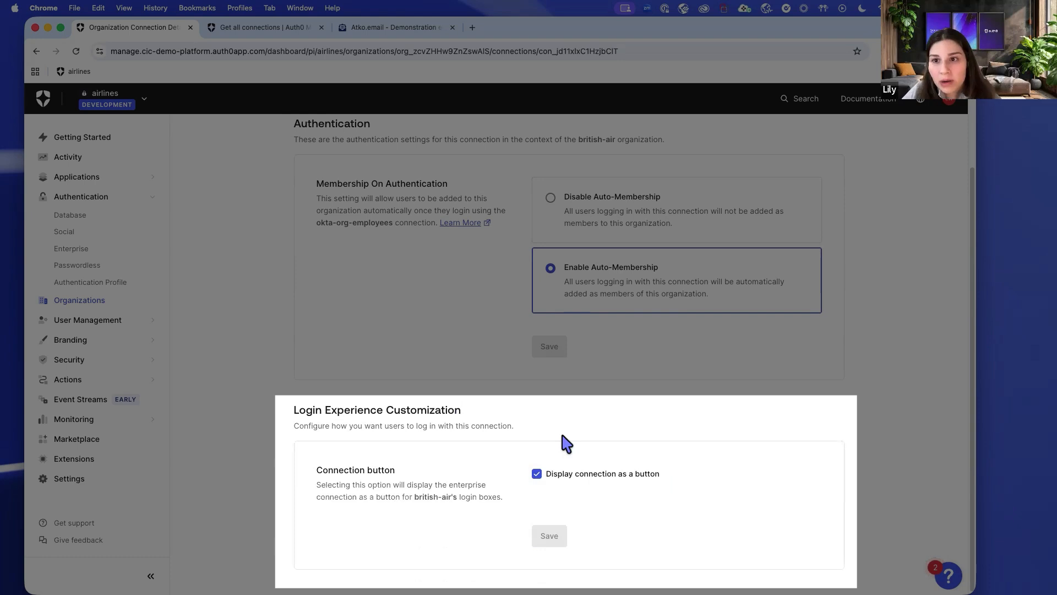
{"action": "scroll", "coordinate": [566, 443], "scroll_direction": "up", "scroll_amount": 2}
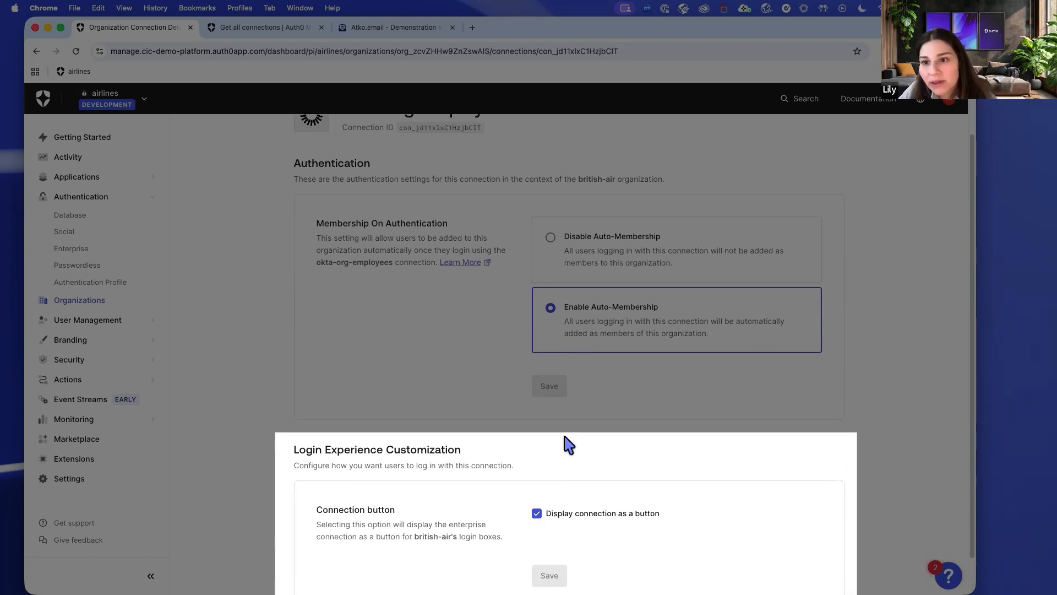
{"action": "scroll", "coordinate": [455, 213], "scroll_direction": "up", "scroll_amount": 2}
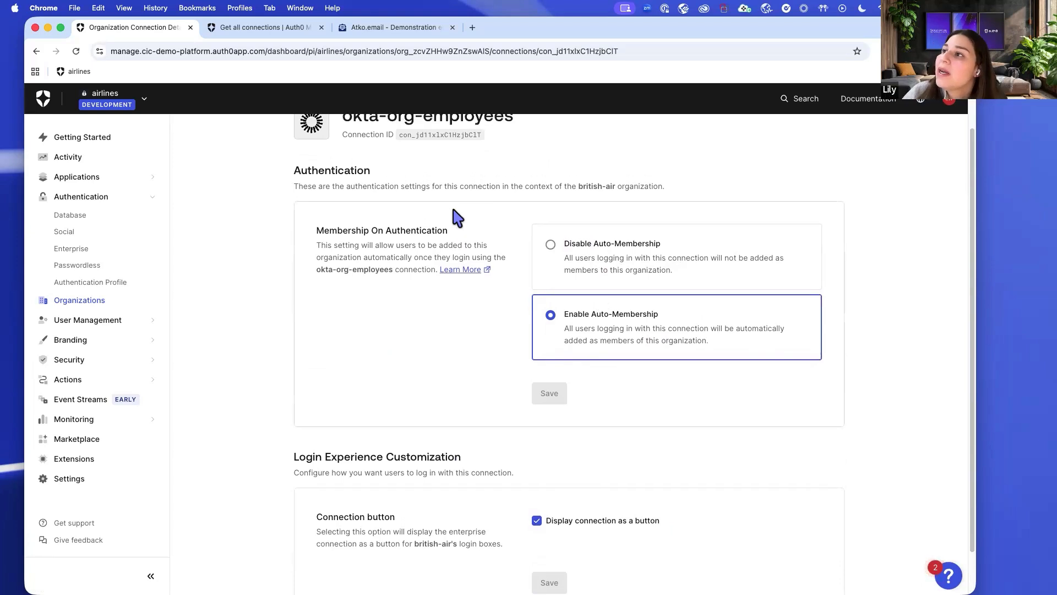
Start a British Airways member invitation for the Atko SaaS application.
{"action": "left_click", "coordinate": [343, 135]}
{"action": "left_click", "coordinate": [435, 234]}
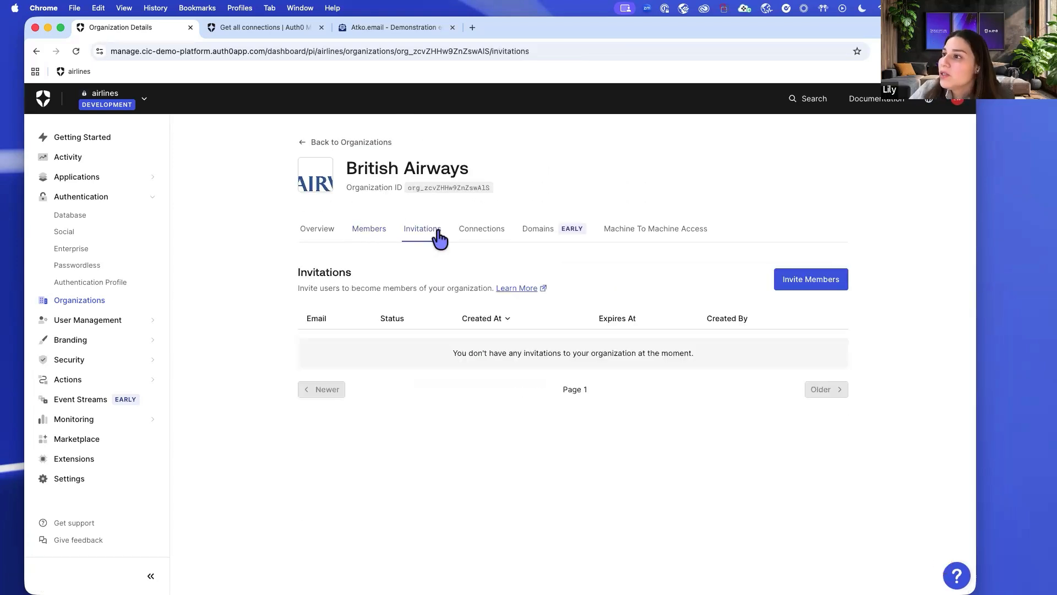
{"action": "left_click", "coordinate": [783, 294]}
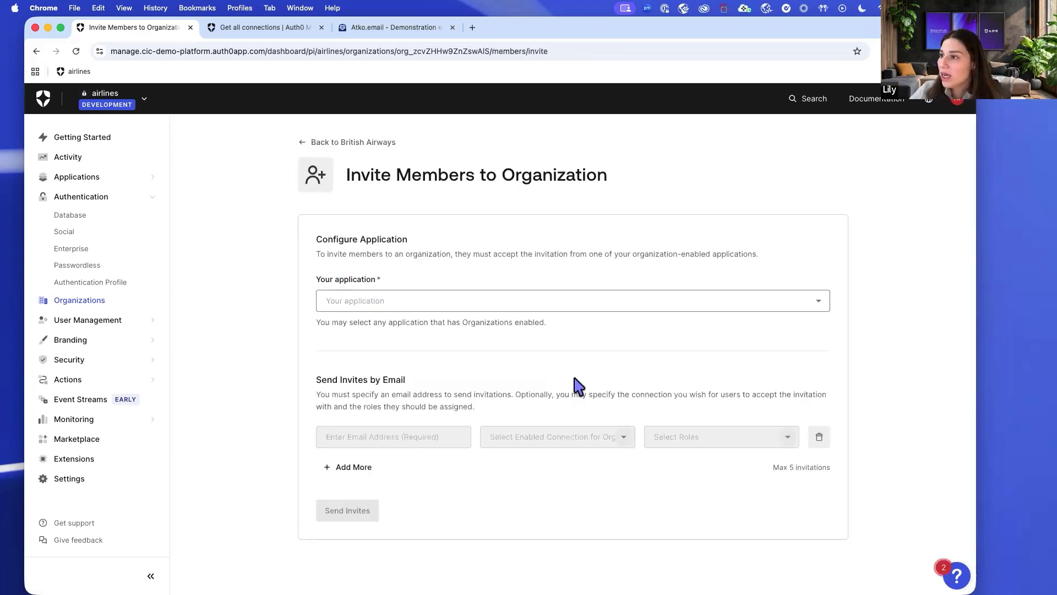
{"action": "left_click", "coordinate": [817, 301]}
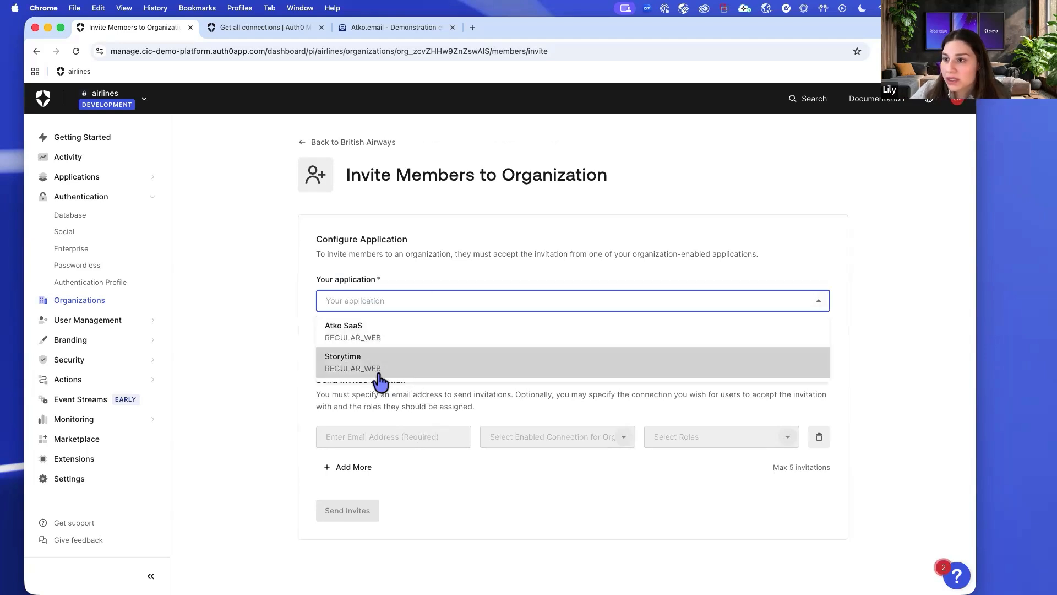
{"action": "left_click", "coordinate": [414, 342]}
Enter the invitee's e-mail address and choose airline-users as the invitation connection.
{"action": "left_click", "coordinate": [365, 435]}
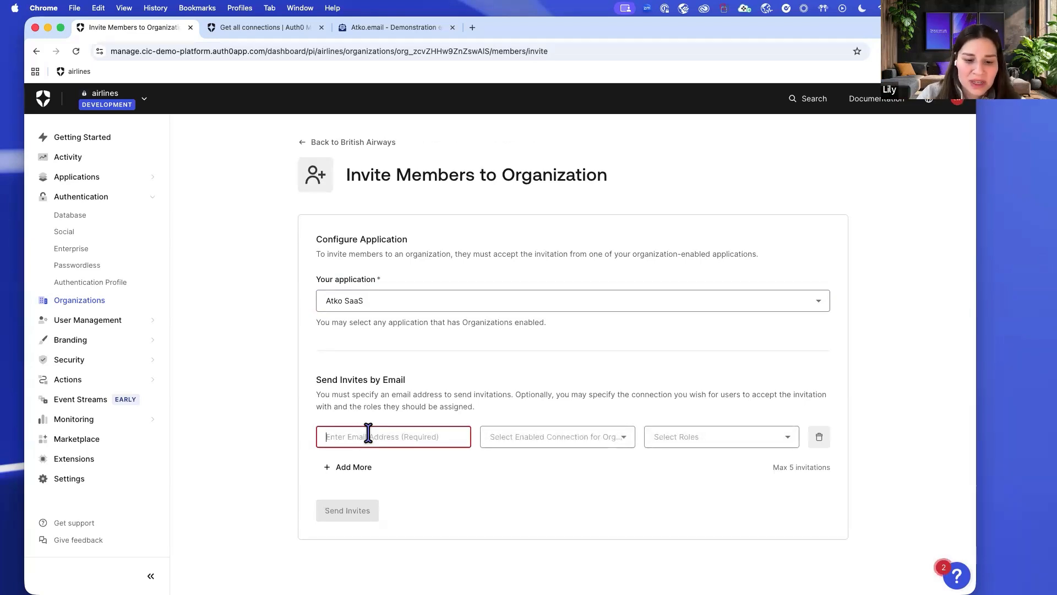
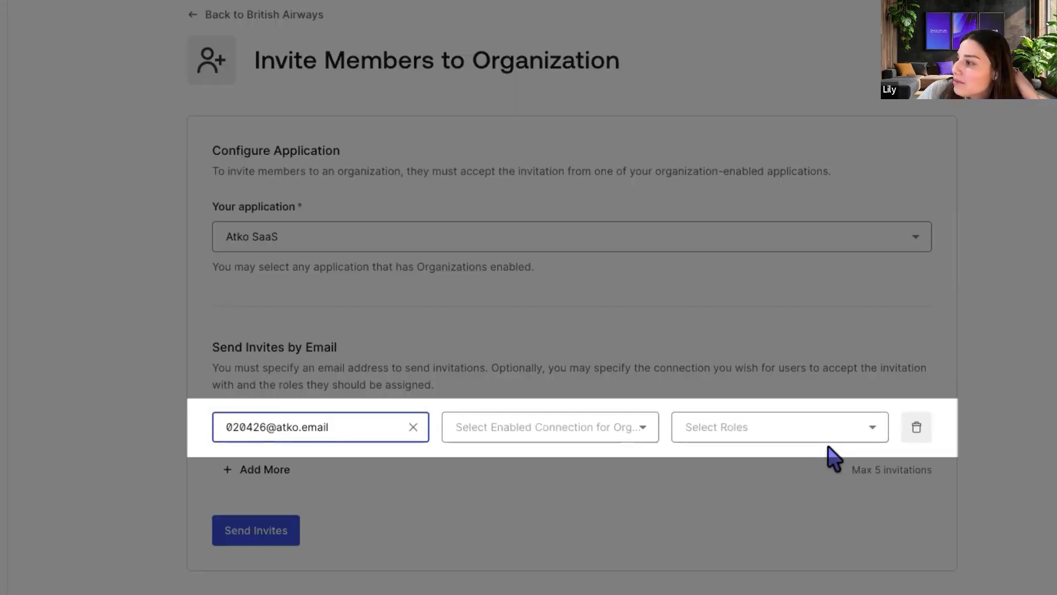
{"action": "left_click", "coordinate": [496, 475]}
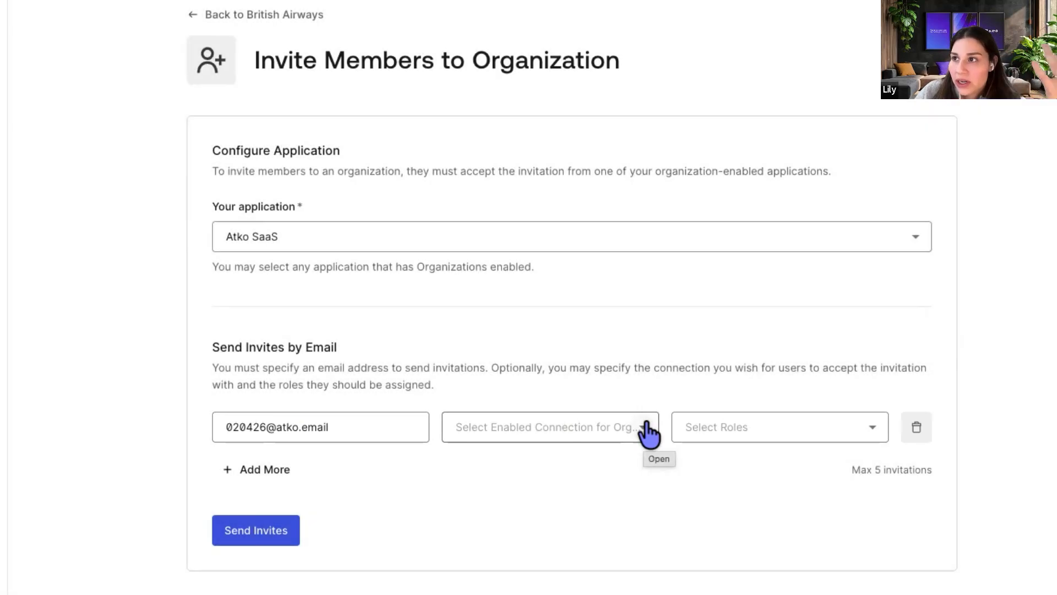
{"action": "left_click", "coordinate": [648, 432]}
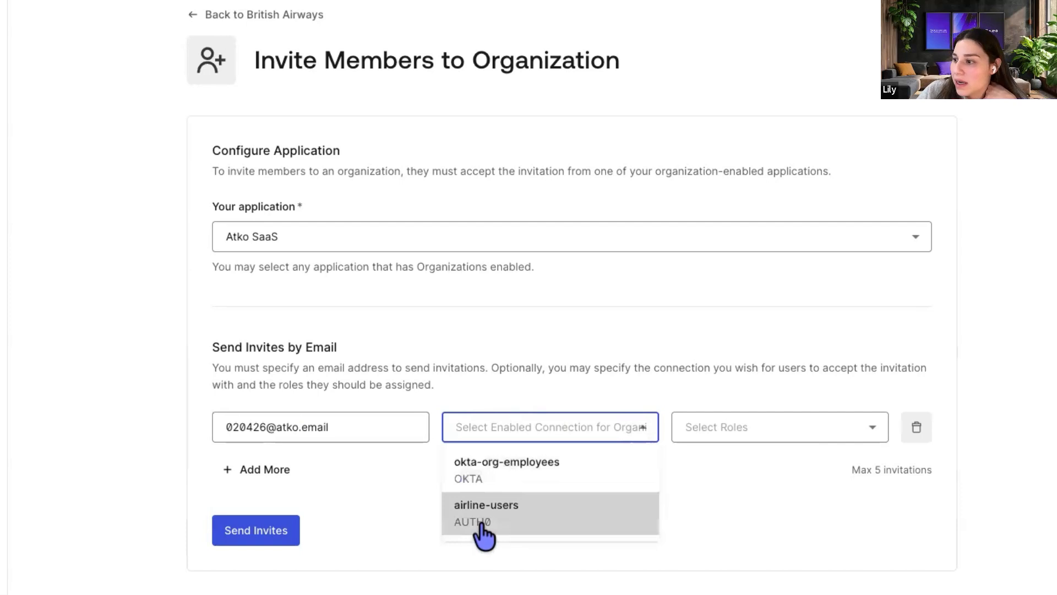
{"action": "left_click", "coordinate": [518, 526]}
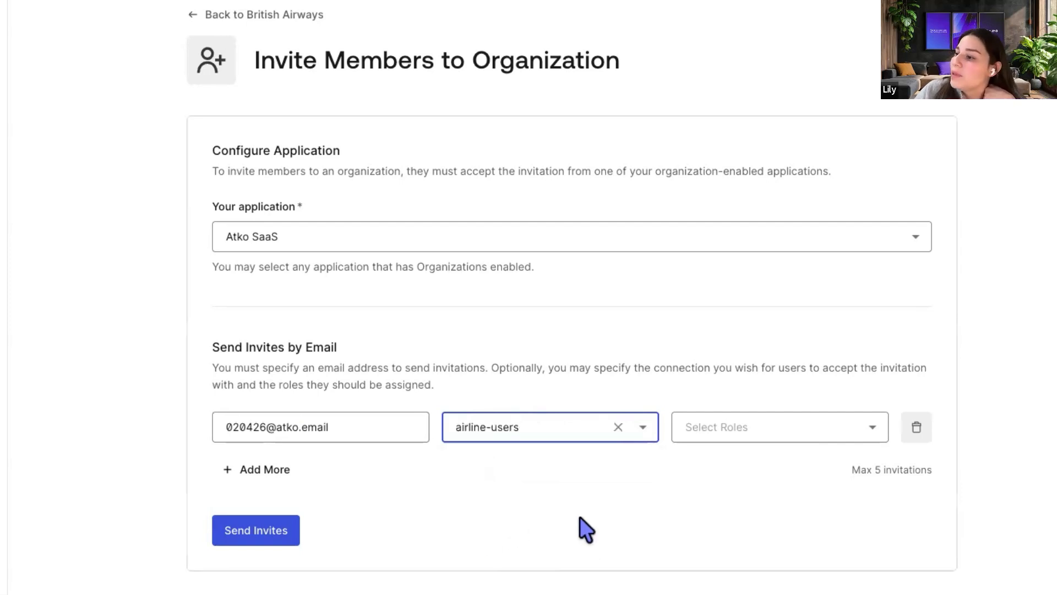
{"action": "left_click", "coordinate": [643, 428]}
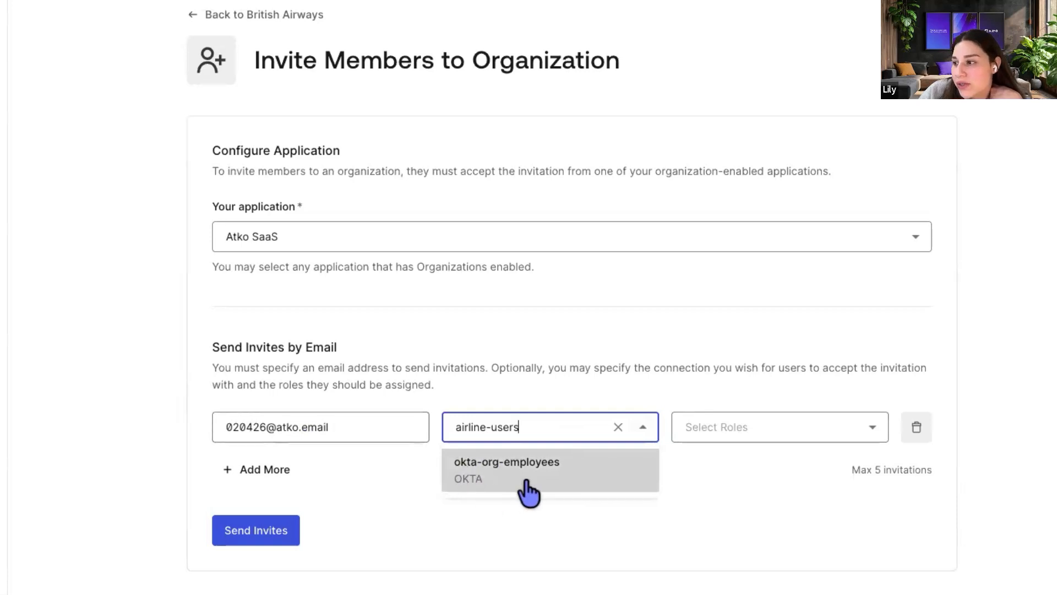
{"action": "left_click", "coordinate": [817, 433]}
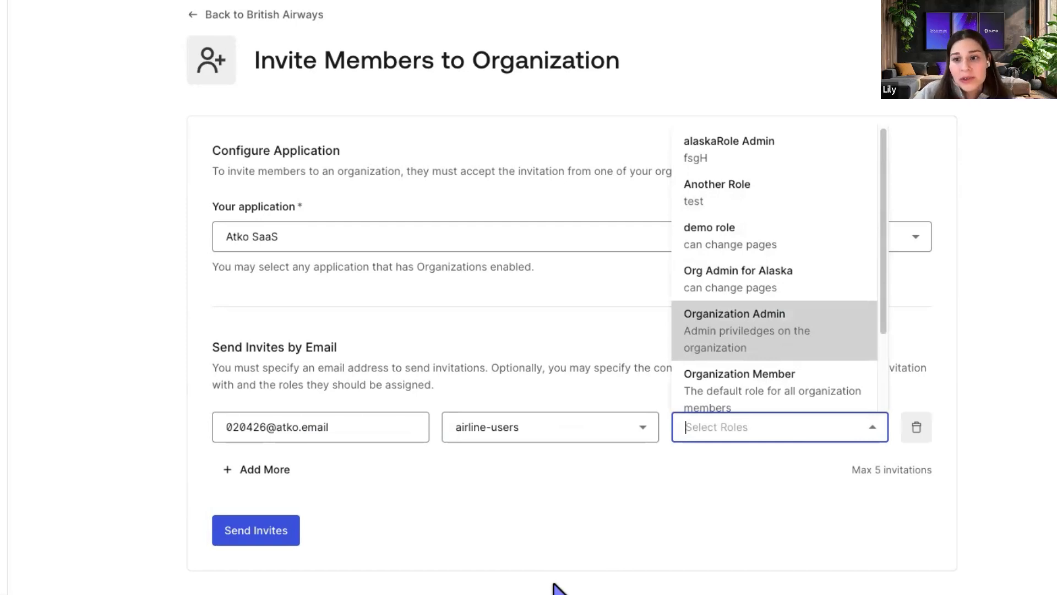
Assign the Organization Member role and send the invitation.
{"action": "scroll", "coordinate": [778, 366], "scroll_direction": "down", "scroll_amount": 1}
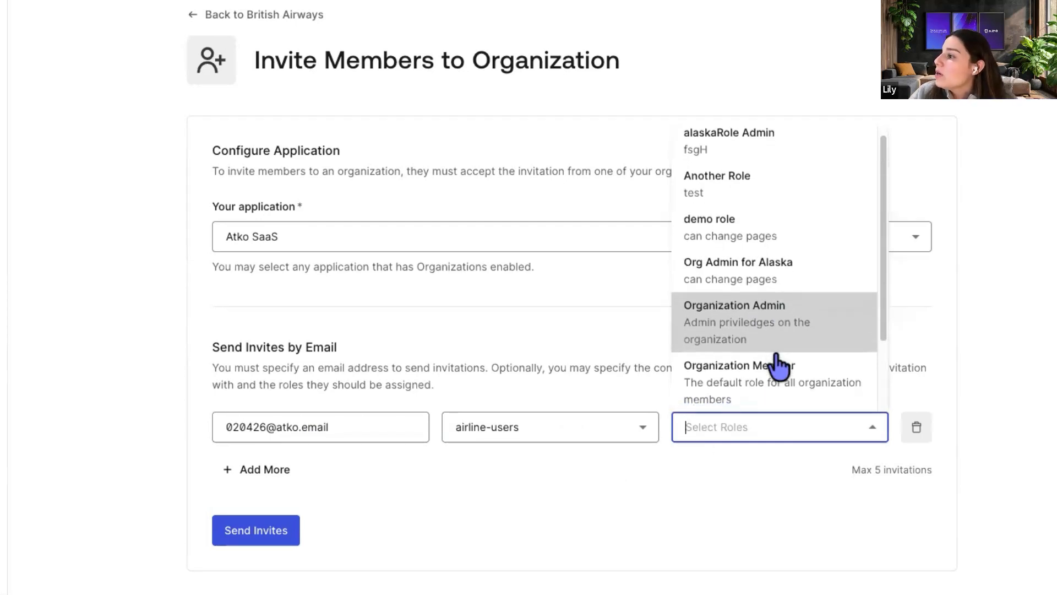
{"action": "scroll", "coordinate": [778, 366], "scroll_direction": "down", "scroll_amount": 1}
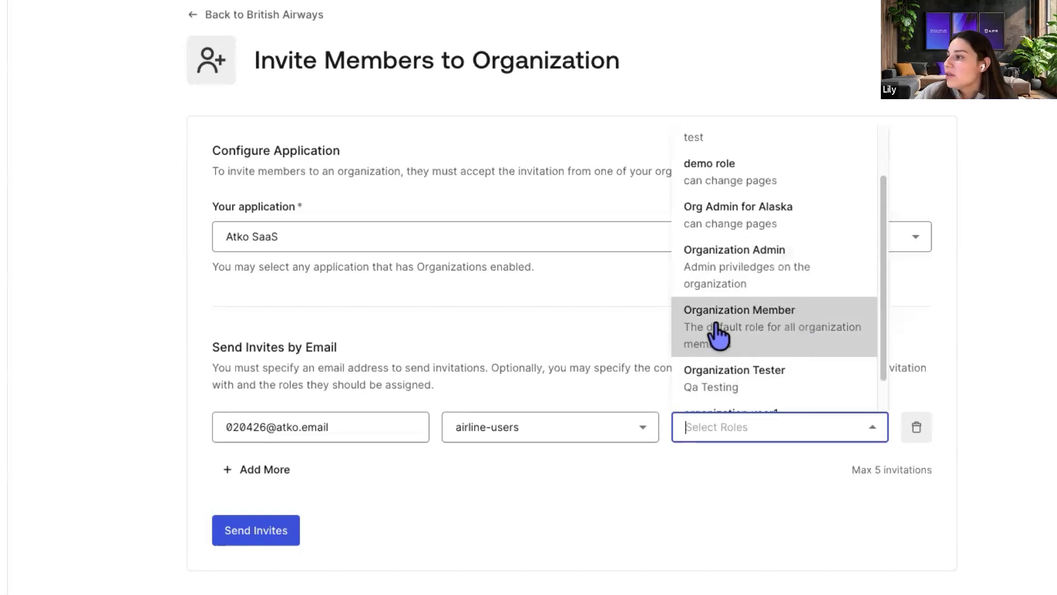
{"action": "left_click", "coordinate": [751, 325]}
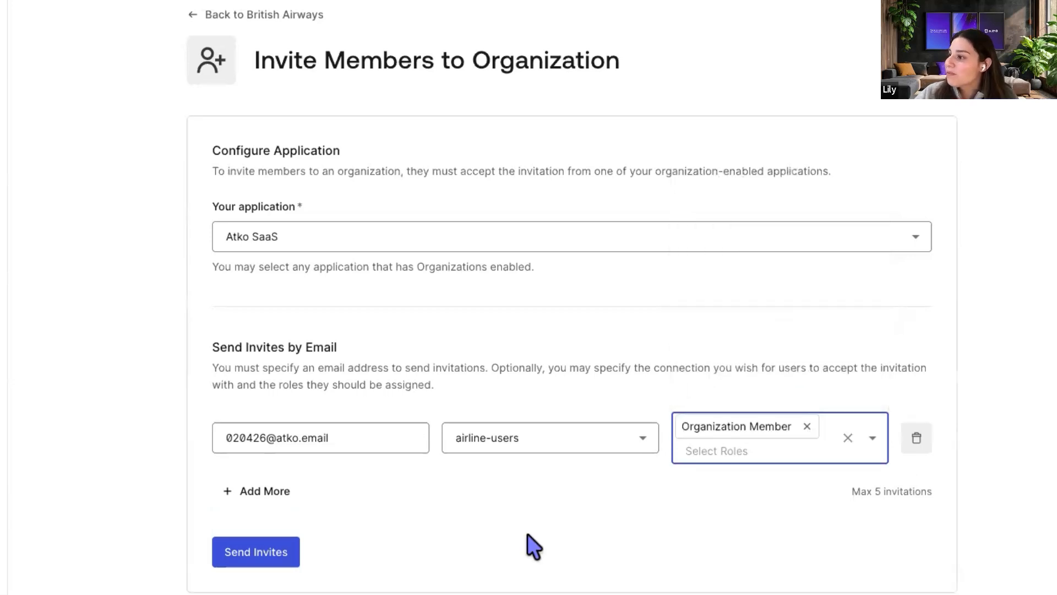
{"action": "left_click", "coordinate": [342, 529]}
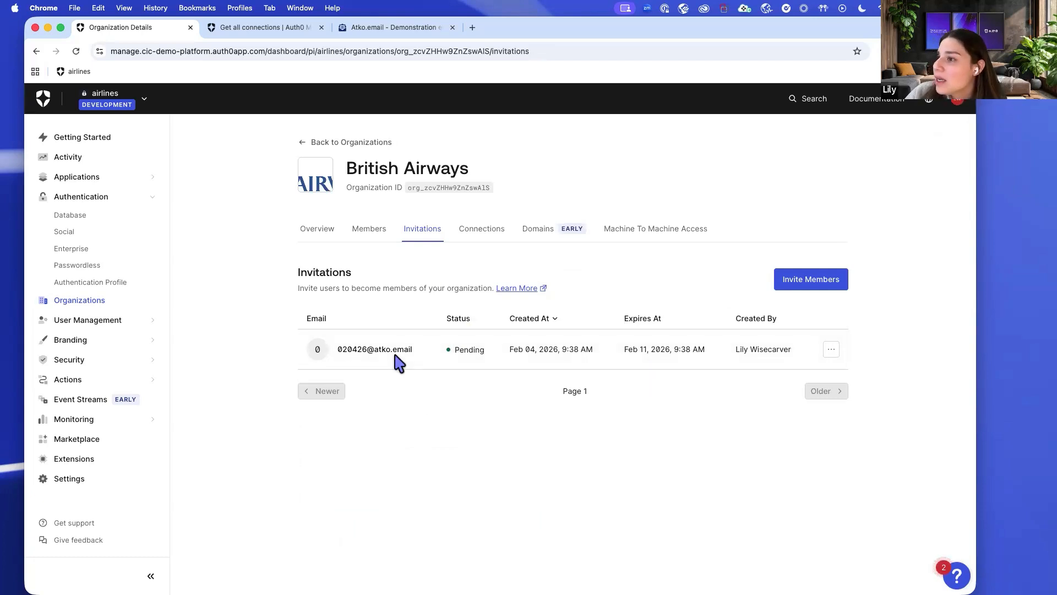
Copy the invitee's inbox name from the Pending invitation entry.
{"action": "double_click", "coordinate": [353, 349]}
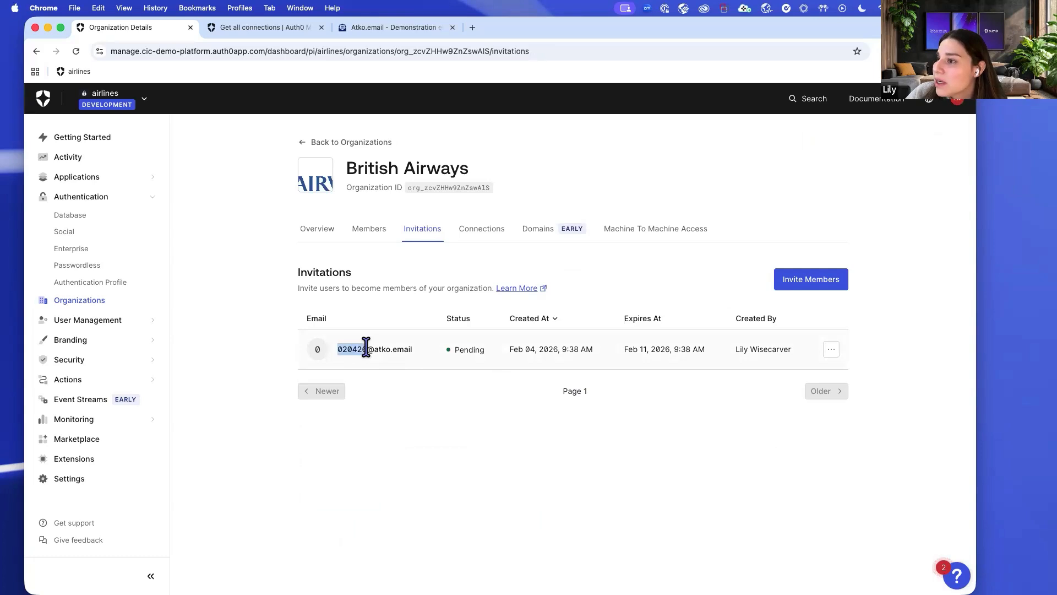
{"action": "right_click", "coordinate": [350, 347]}
{"action": "left_click", "coordinate": [365, 373]}
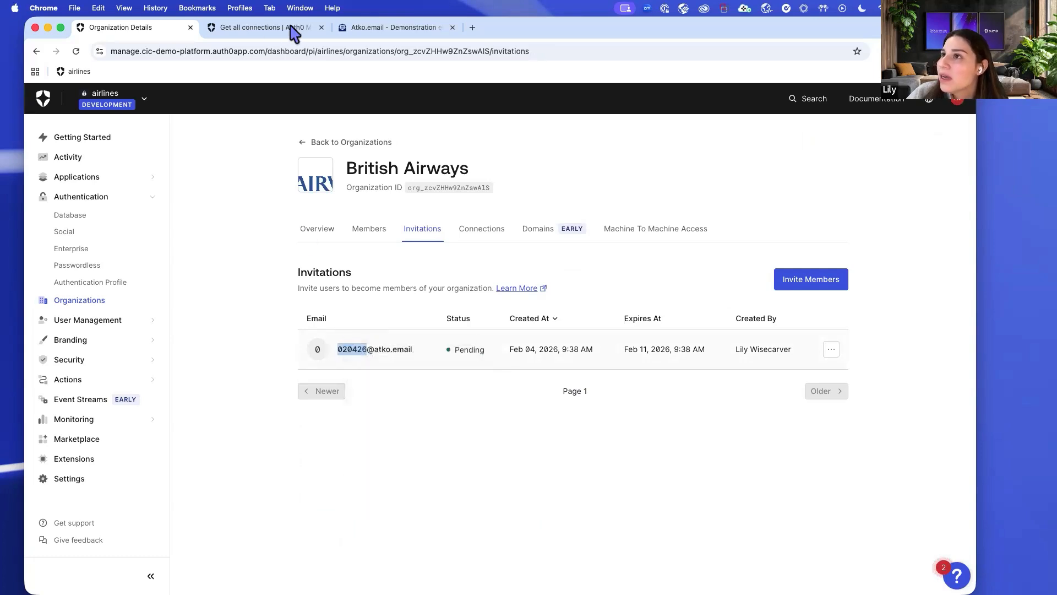
Open the invited inbox in Atko.email and its British Airways invitation e-mail.
{"action": "left_click", "coordinate": [353, 28]}
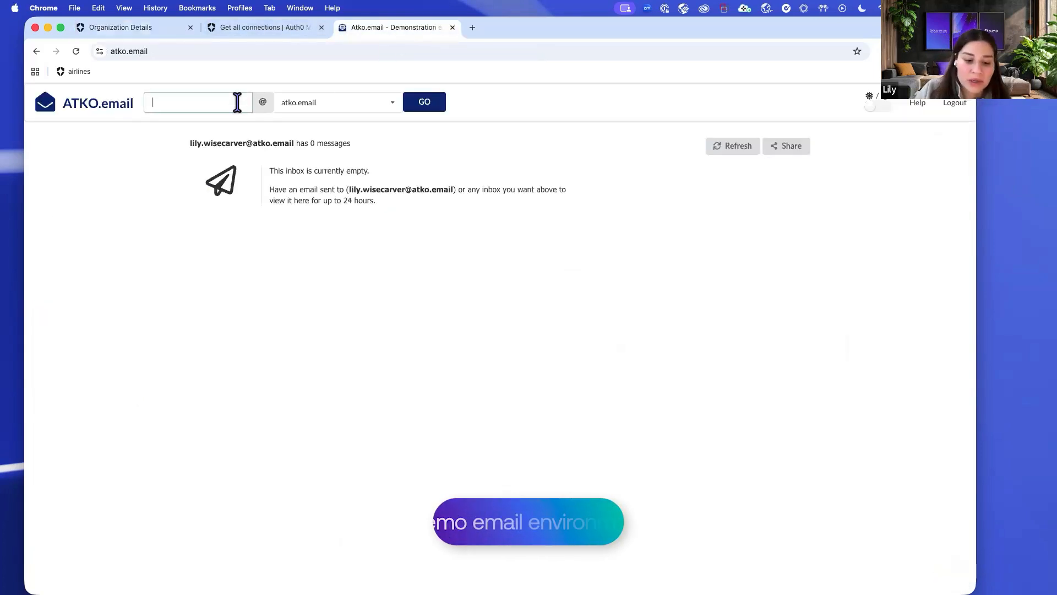
{"action": "key", "text": "super+v"}
{"action": "left_click", "coordinate": [421, 108]}
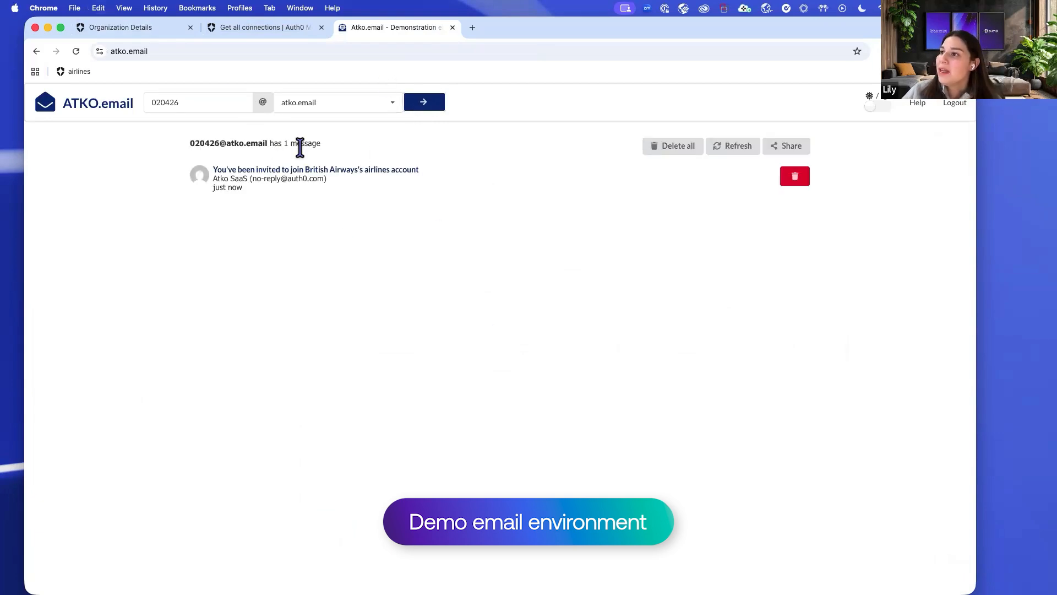
{"action": "left_click", "coordinate": [363, 170]}
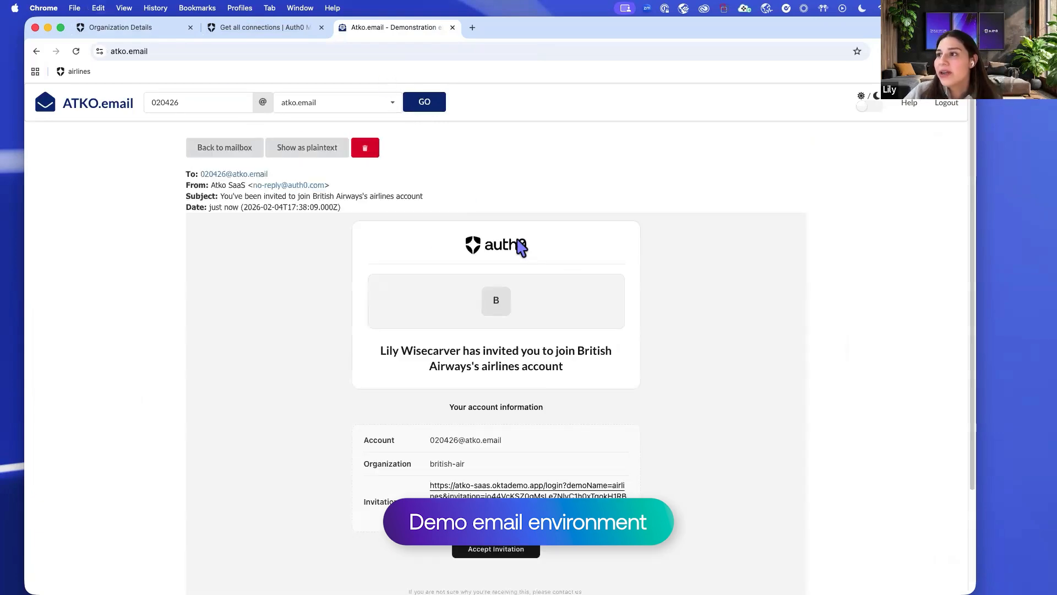
Check the invited address and british-air organization, then copy the Invitation Link address.
{"action": "scroll", "coordinate": [561, 332], "scroll_direction": "down", "scroll_amount": 2}
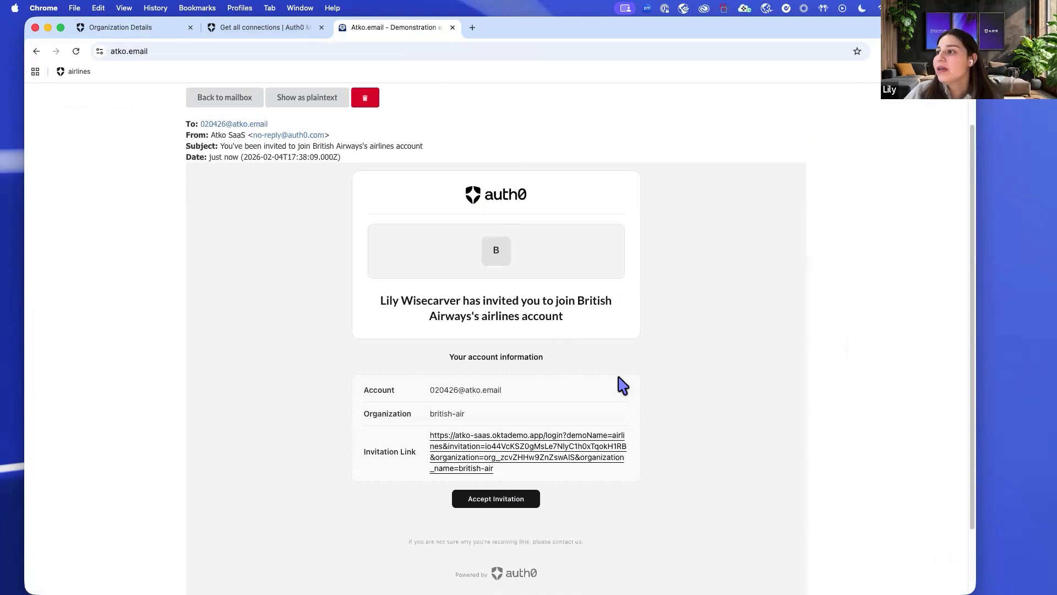
{"action": "scroll", "coordinate": [623, 385], "scroll_direction": "down", "scroll_amount": 1}
{"action": "scroll", "coordinate": [492, 325], "scroll_direction": "down", "scroll_amount": 1}
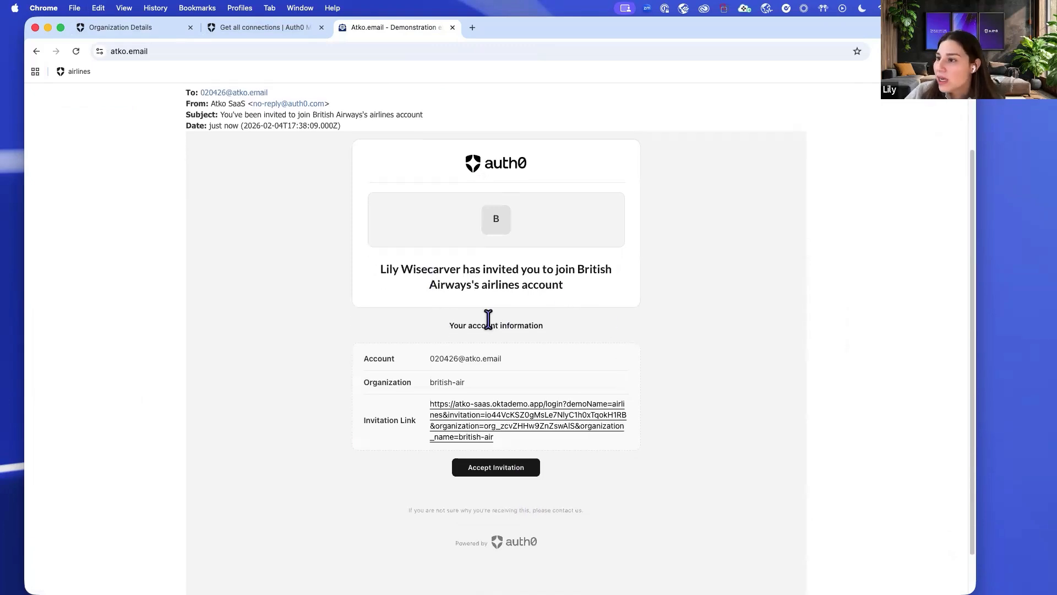
{"action": "left_click_drag", "start_coordinate": [426, 353], "coordinate": [508, 366]}
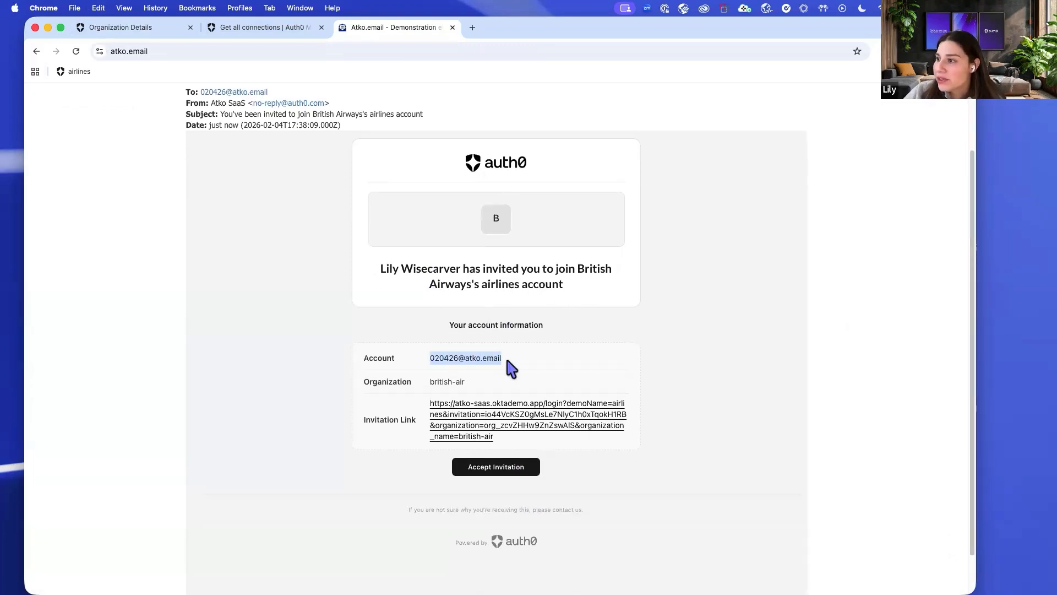
{"action": "left_click", "coordinate": [507, 361]}
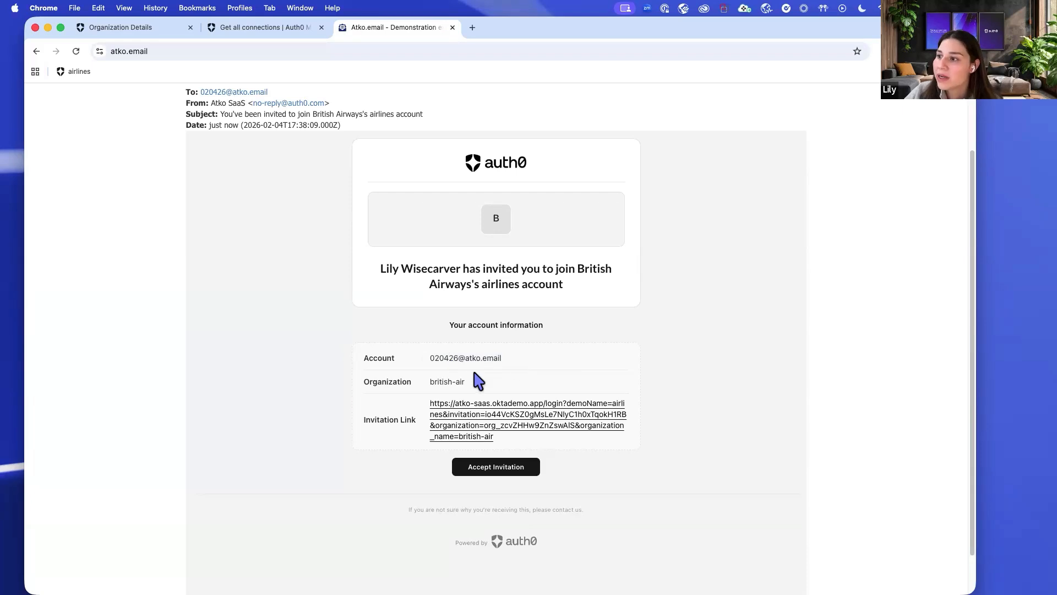
{"action": "left_click_drag", "start_coordinate": [431, 384], "coordinate": [478, 391]}
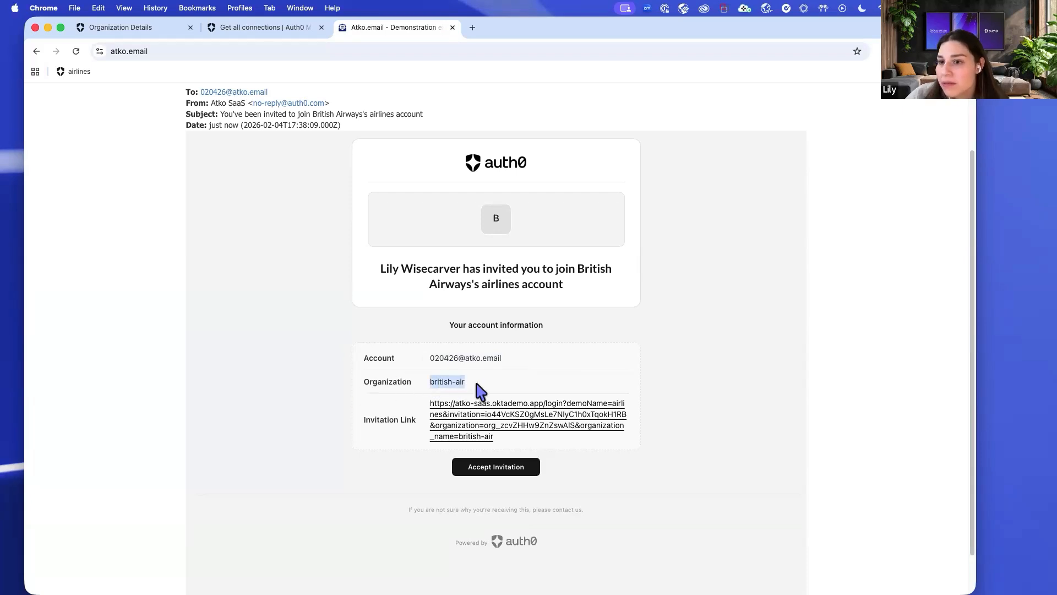
{"action": "left_click", "coordinate": [479, 392]}
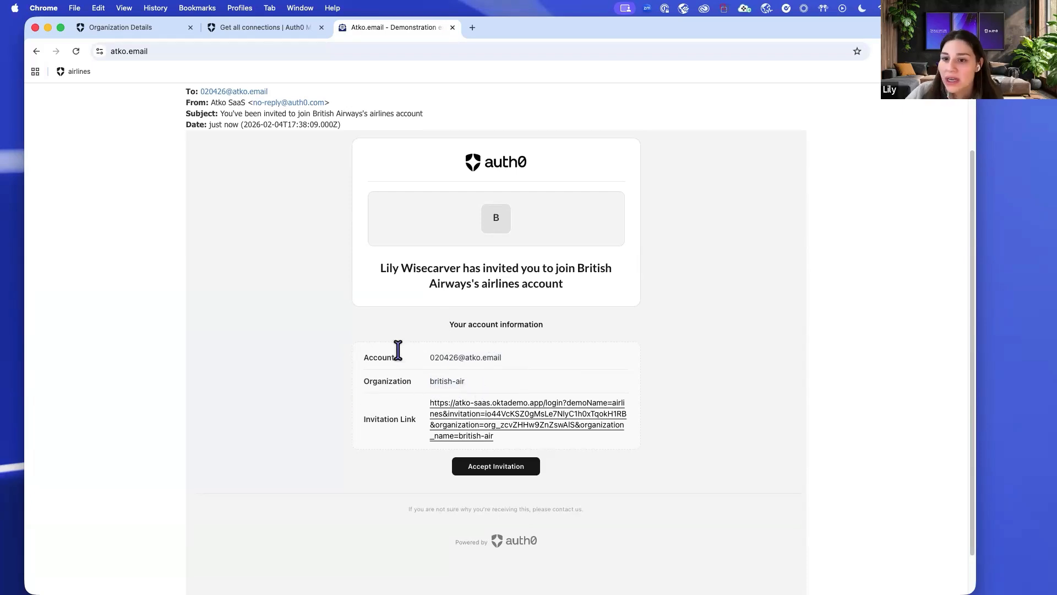
{"action": "scroll", "coordinate": [396, 349], "scroll_direction": "down", "scroll_amount": 2}
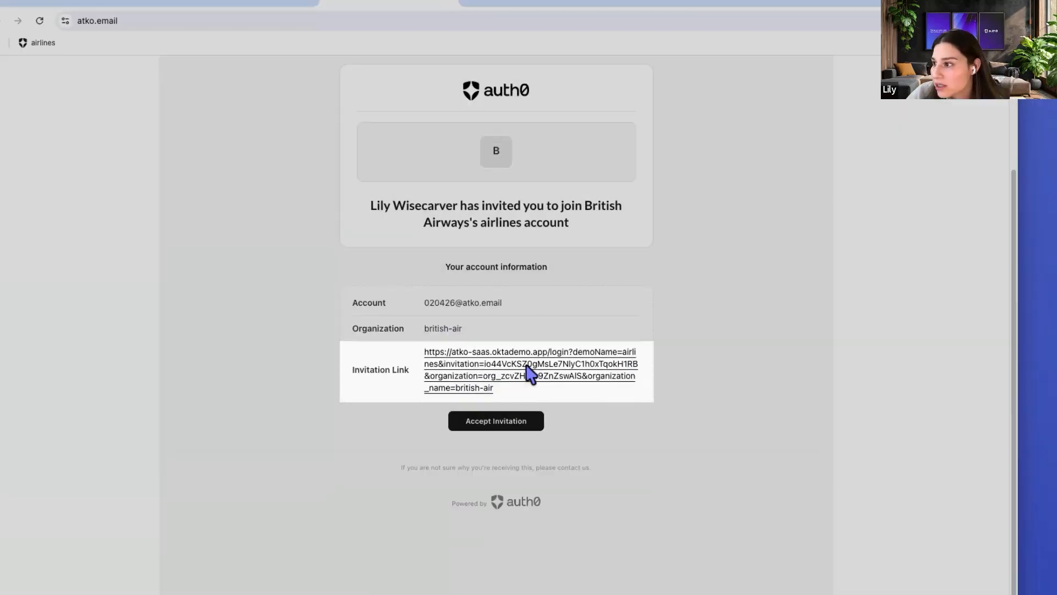
{"action": "right_click", "coordinate": [540, 343]}
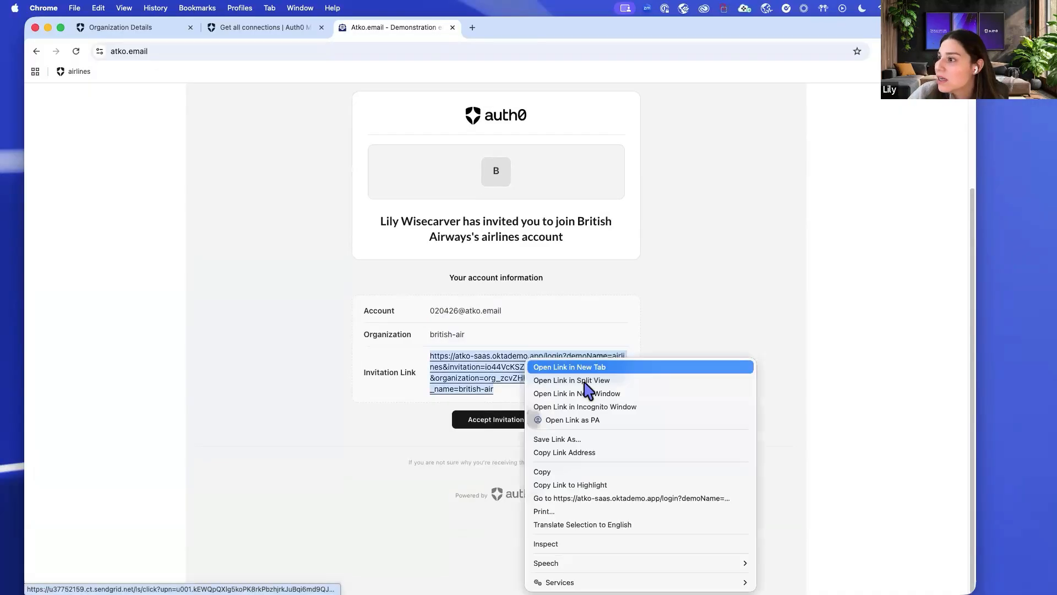
{"action": "left_click", "coordinate": [594, 453]}
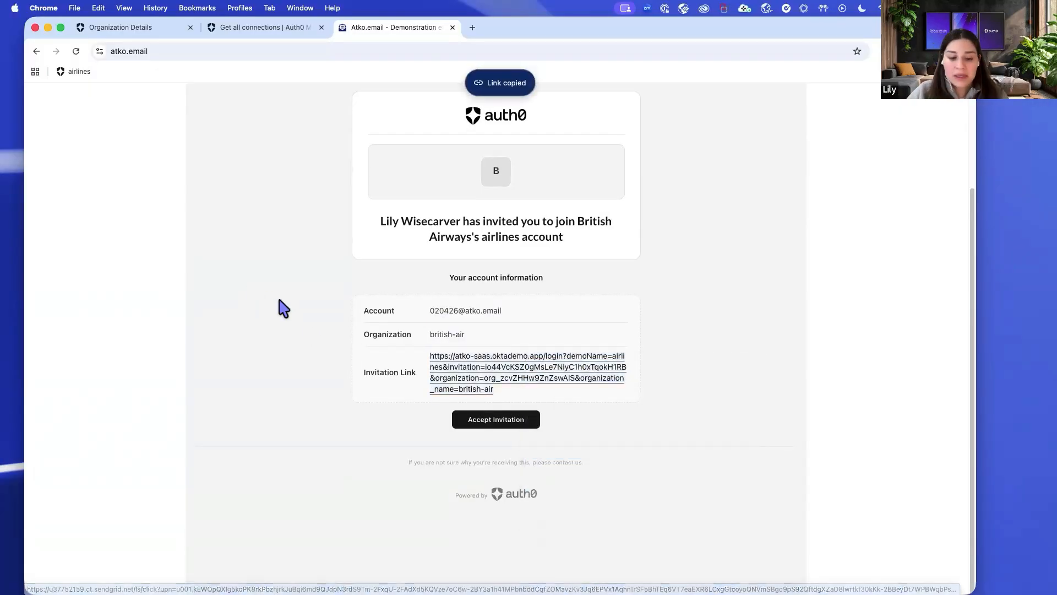
Load the invitation link in an Incognito window to reach the British Airways sign-up page.
{"action": "key", "text": "super+shift+n"}
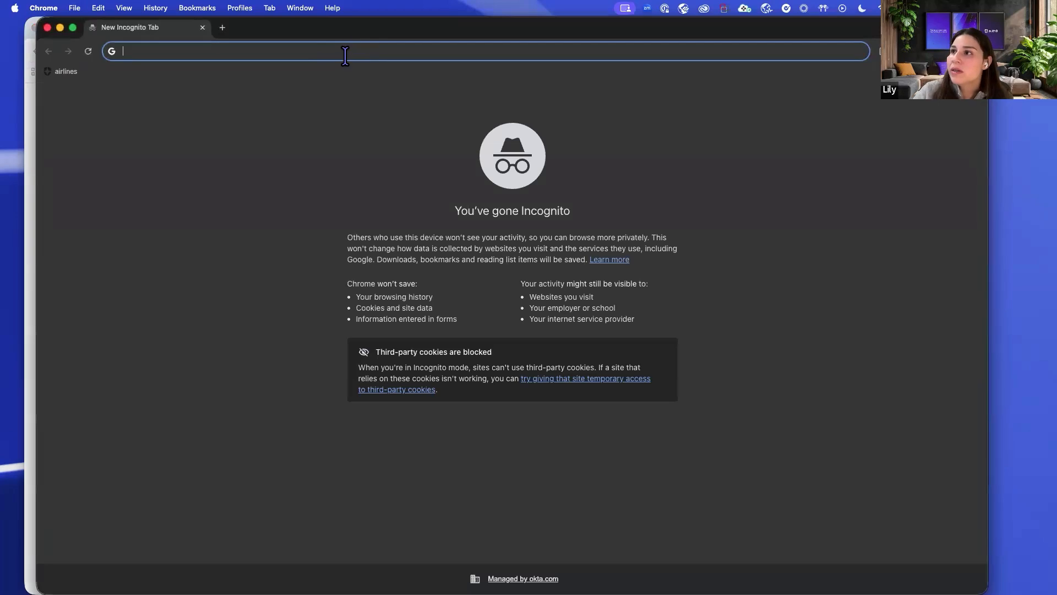
{"action": "key", "text": "super+v"}
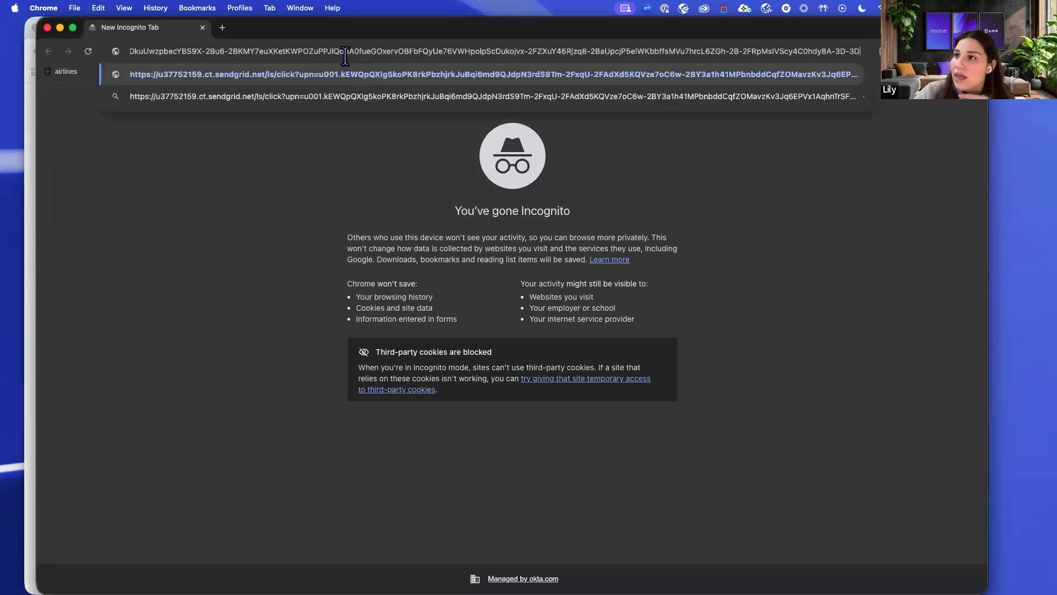
{"action": "key", "text": "Return"}
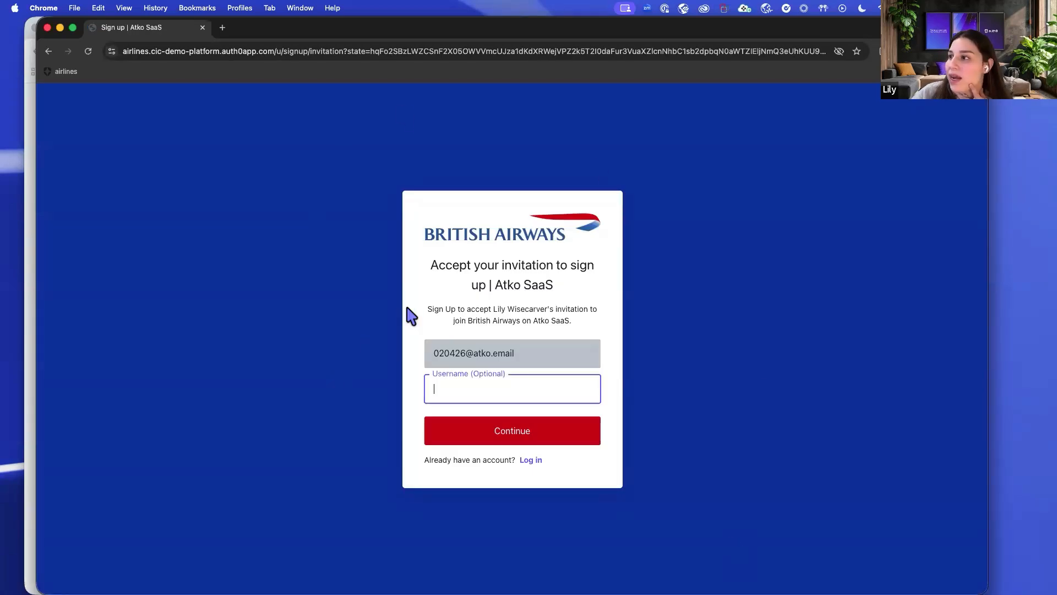
{"action": "left_click_drag", "start_coordinate": [441, 382], "coordinate": [491, 383]}
{"action": "left_click", "coordinate": [487, 388]}
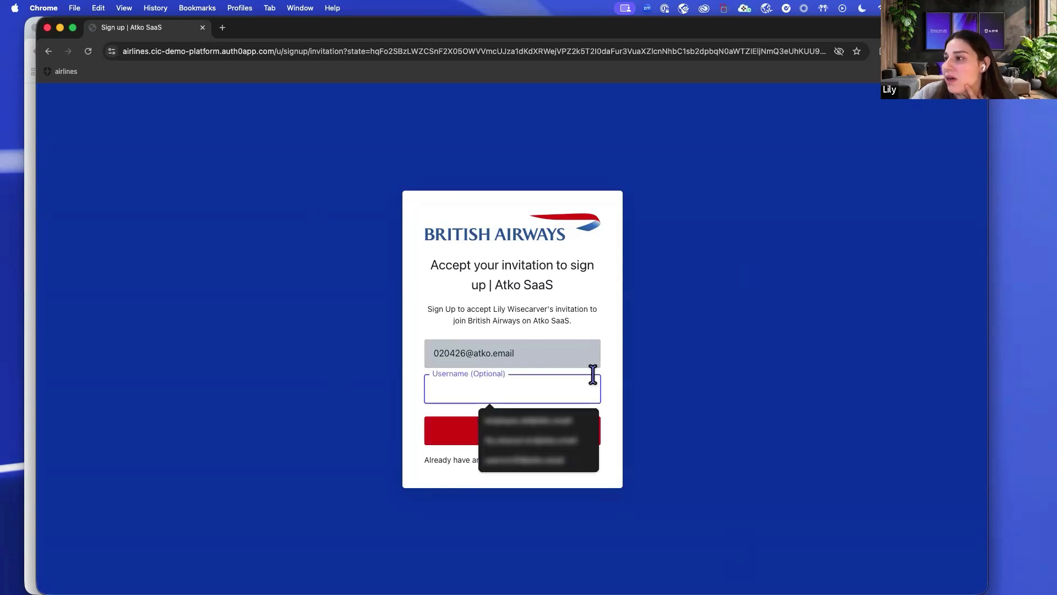
Skip the username, enter a password meeting every requirement, and submit the sign-up.
{"action": "left_click", "coordinate": [605, 407]}
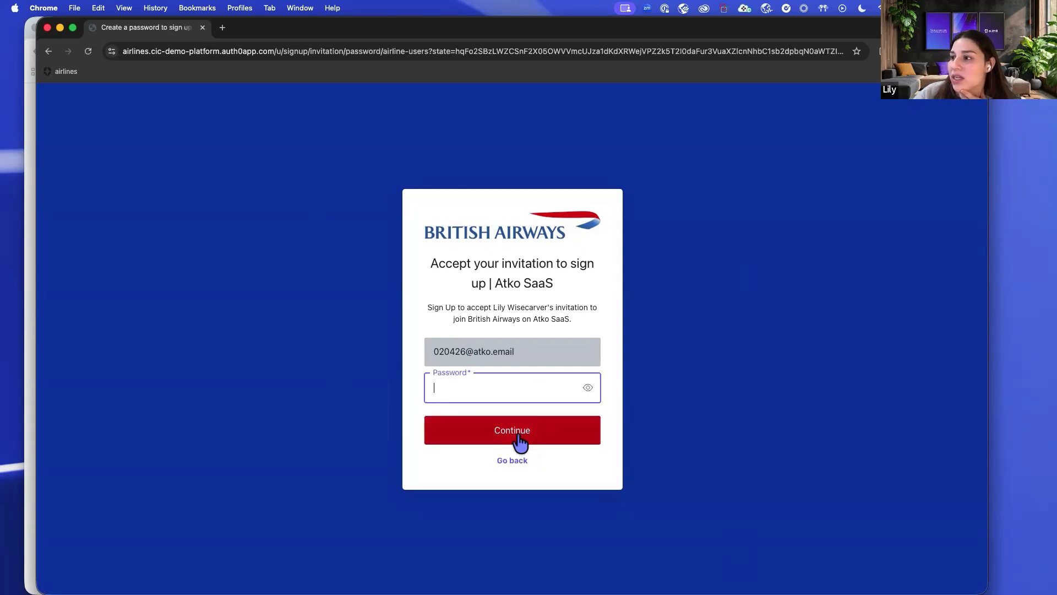
{"action": "type", "text": "abc"}
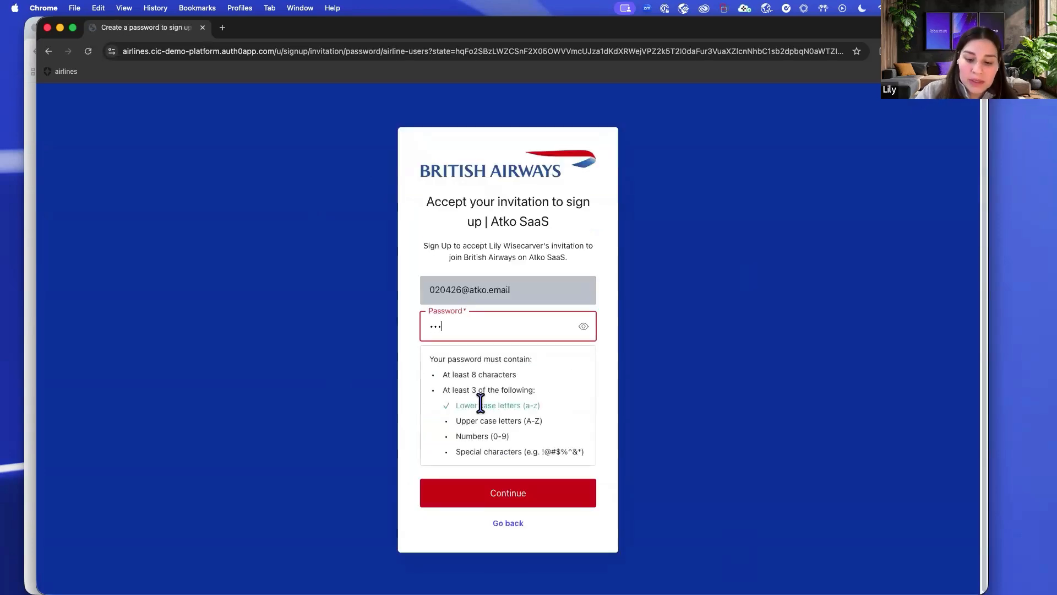
{"action": "type", "text": "Defgh12!"}
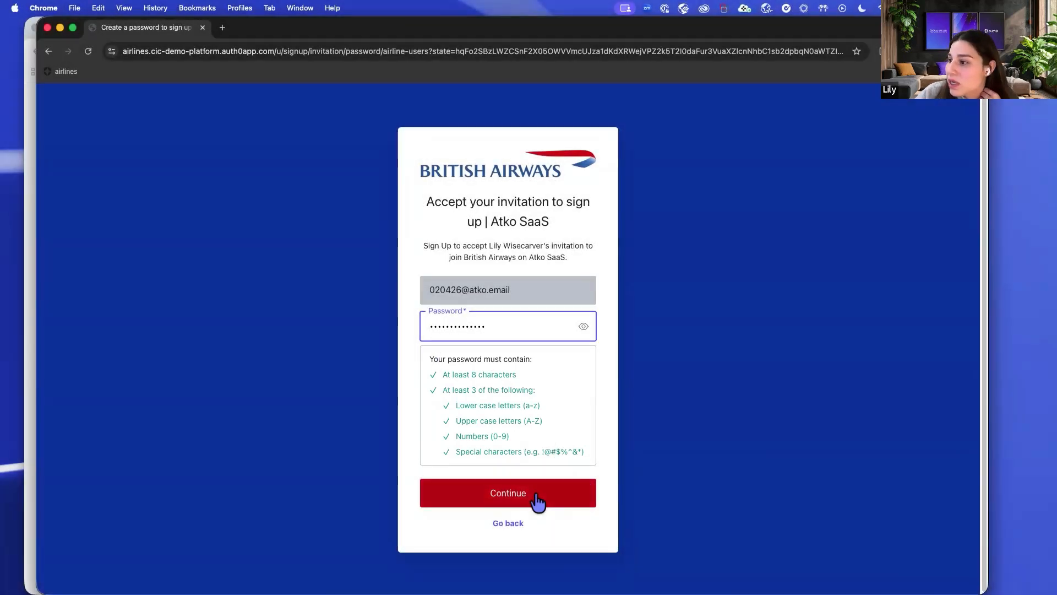
{"action": "left_click", "coordinate": [535, 495]}
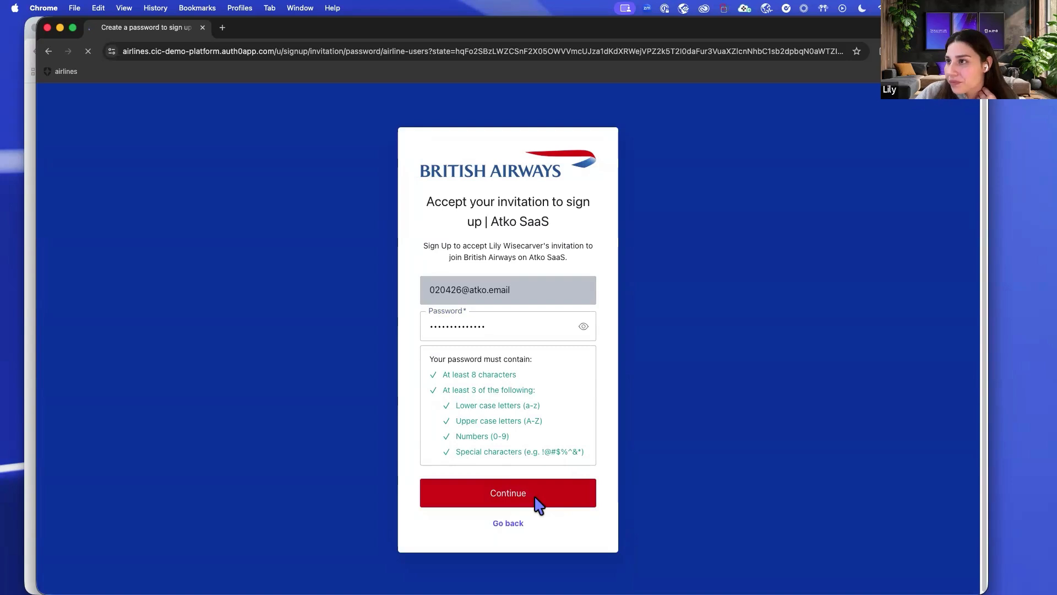